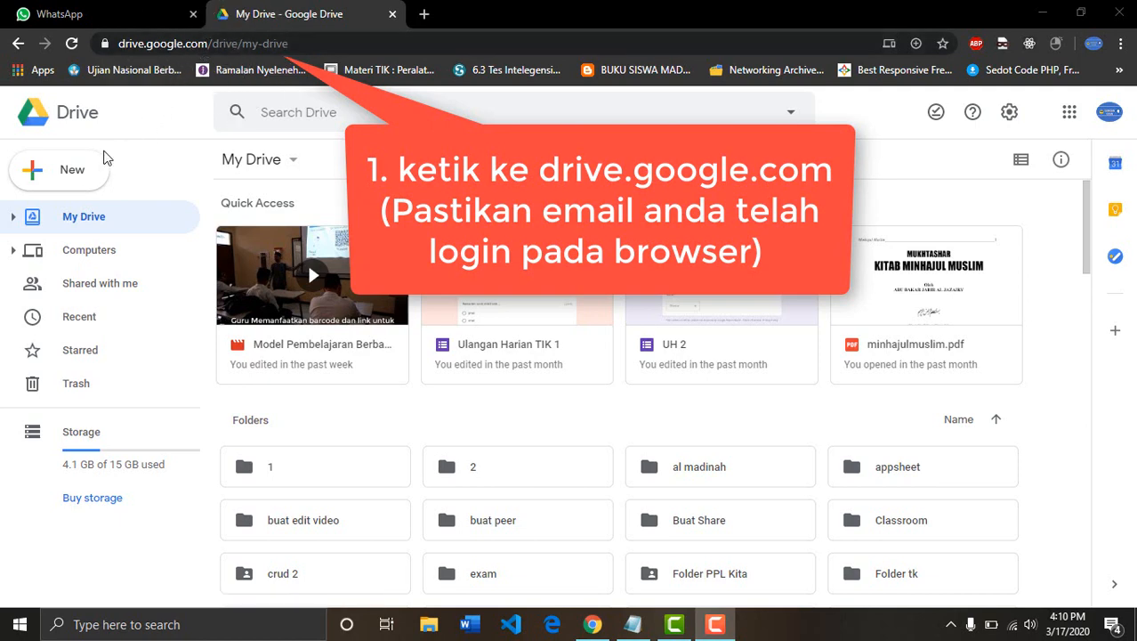
Create a new blank Google Form from Drive and title it "Tugas PAI"
click(80, 173)
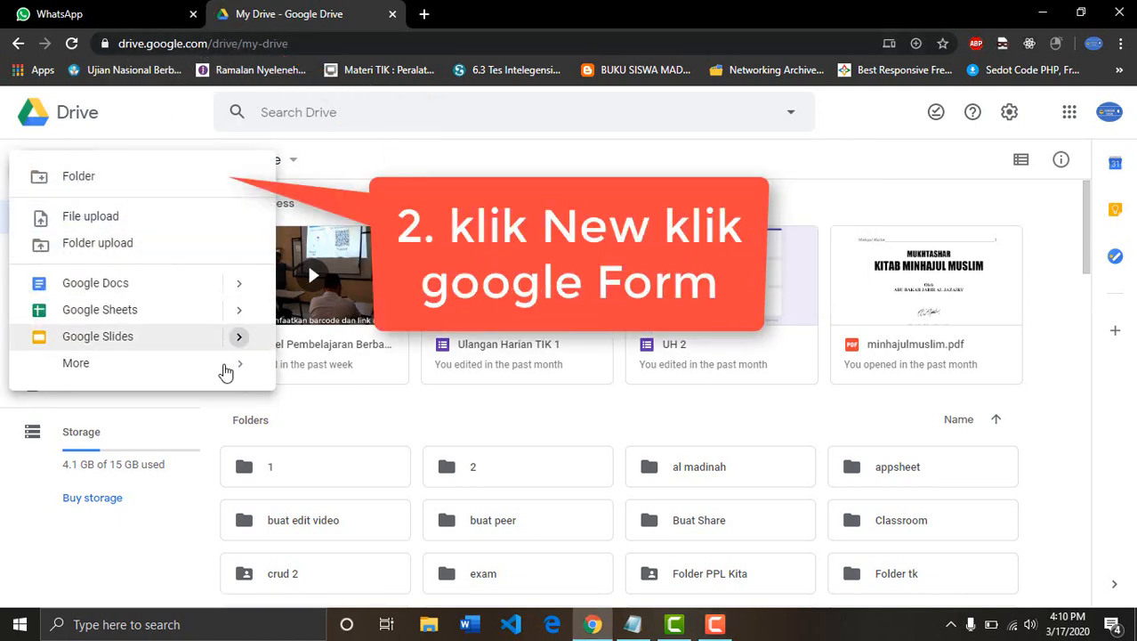
mouse_move(230, 367)
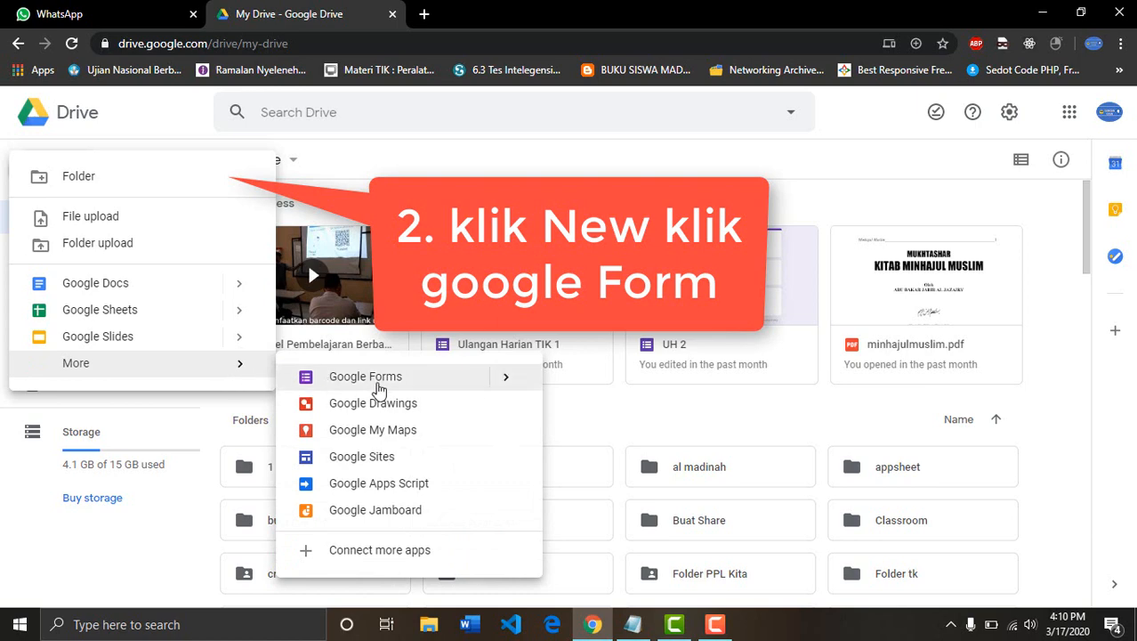
click(402, 383)
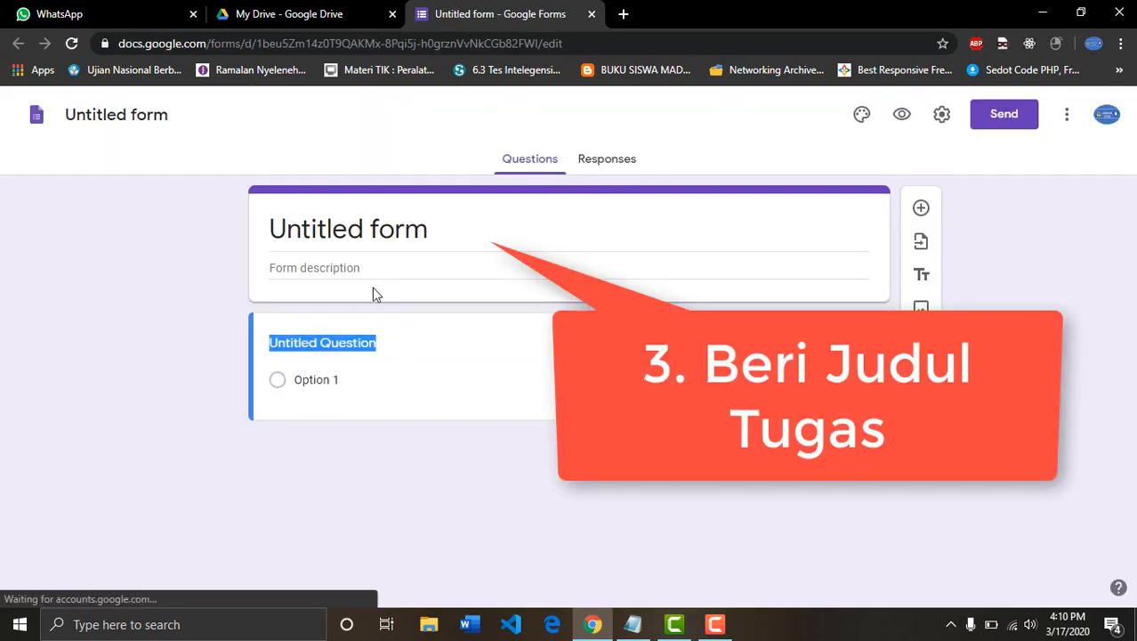
click(312, 233)
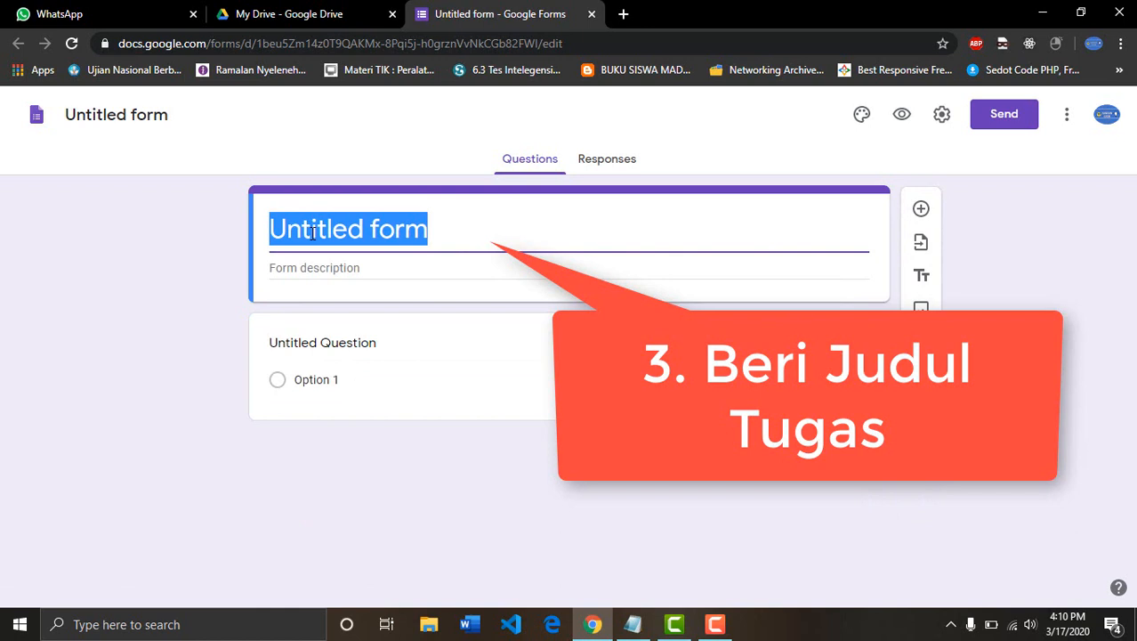
text(Tugas)
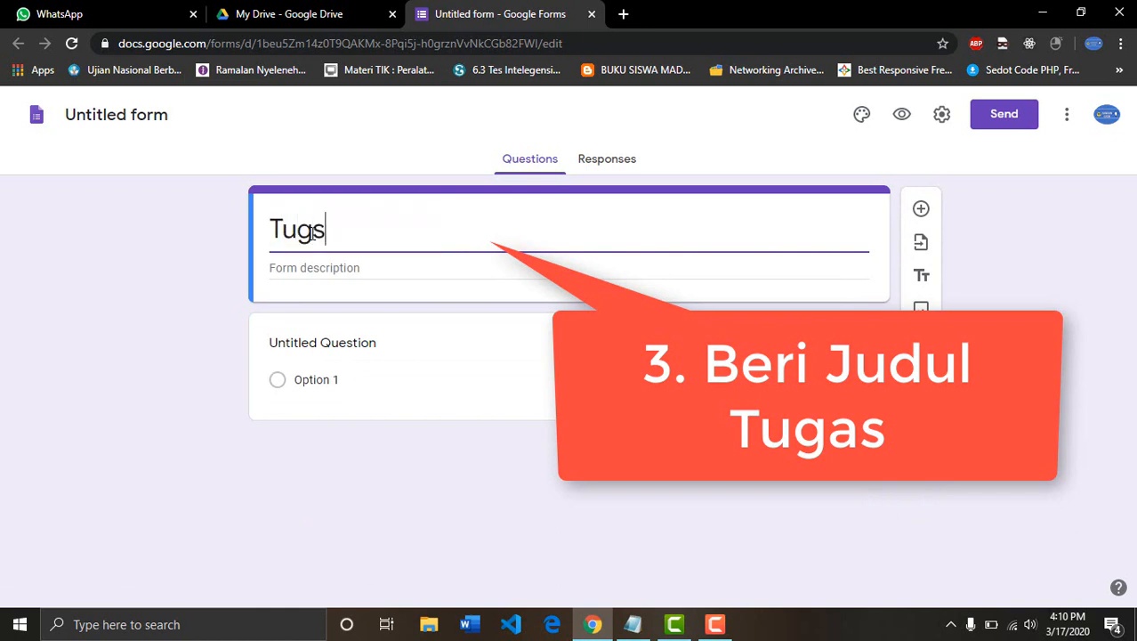
text( PAI)
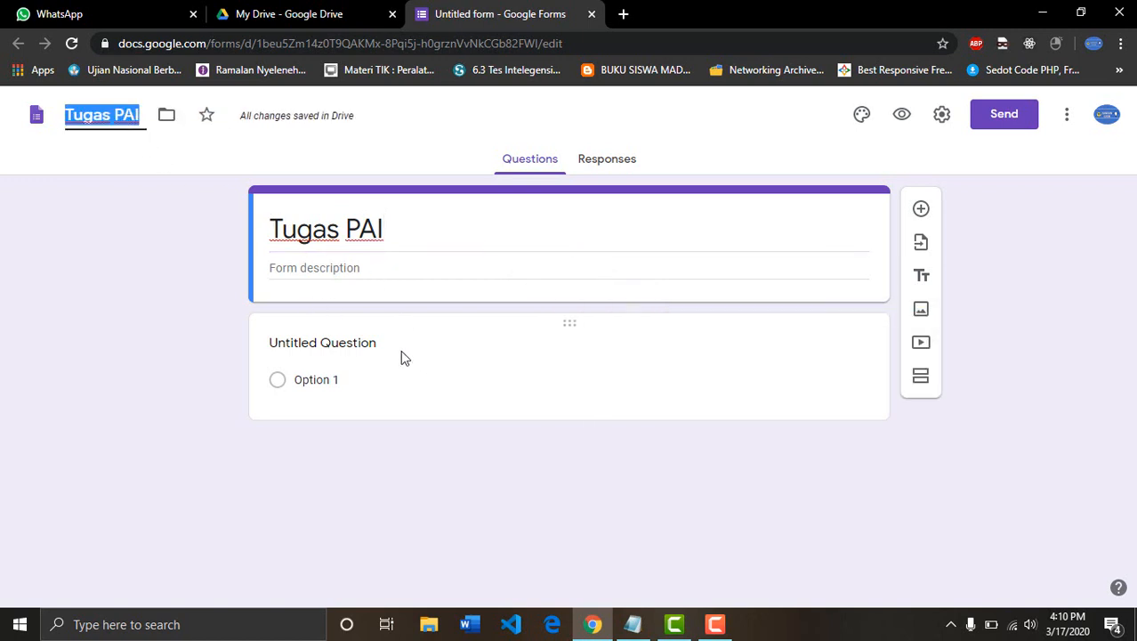
Turn the untitled question into a short answer question named "Nama Lengkap"
click(367, 342)
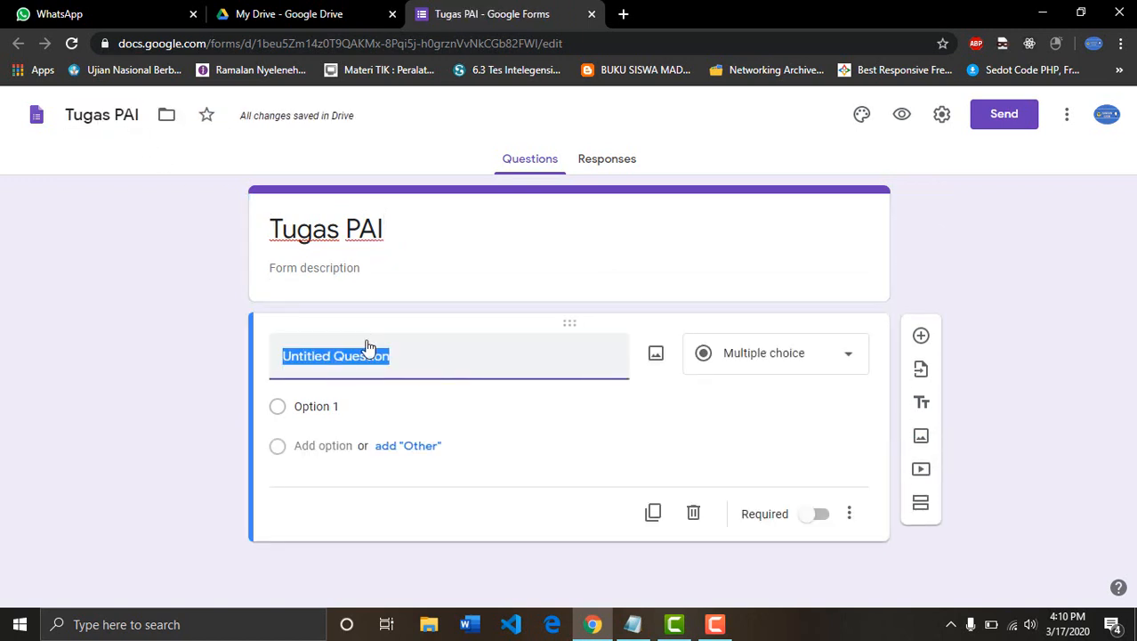
click(780, 352)
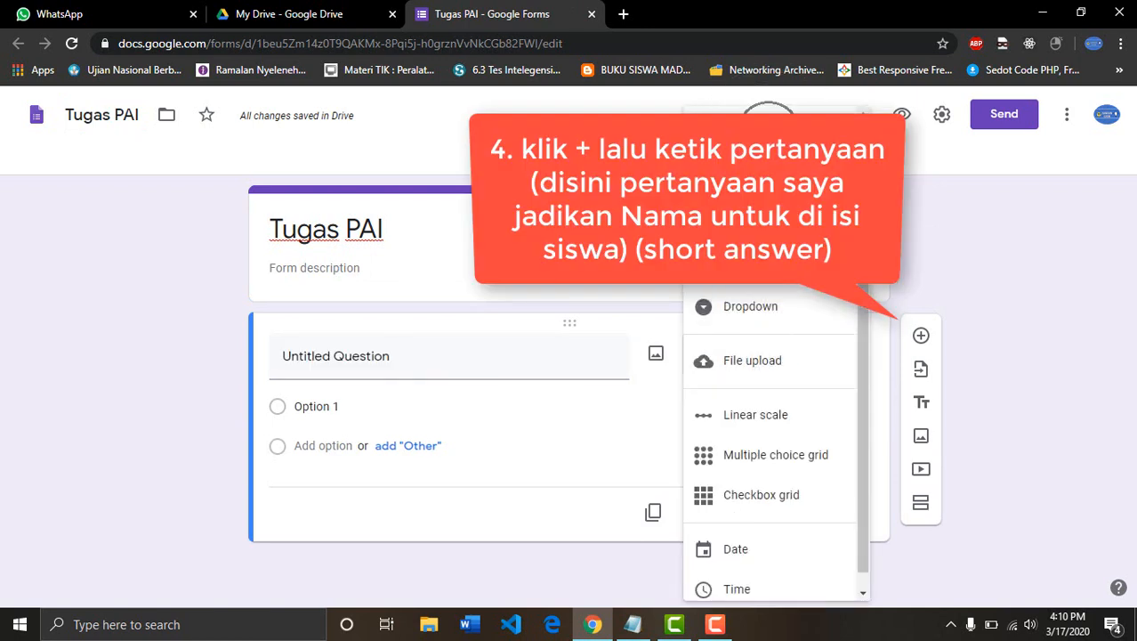
click(762, 131)
click(443, 364)
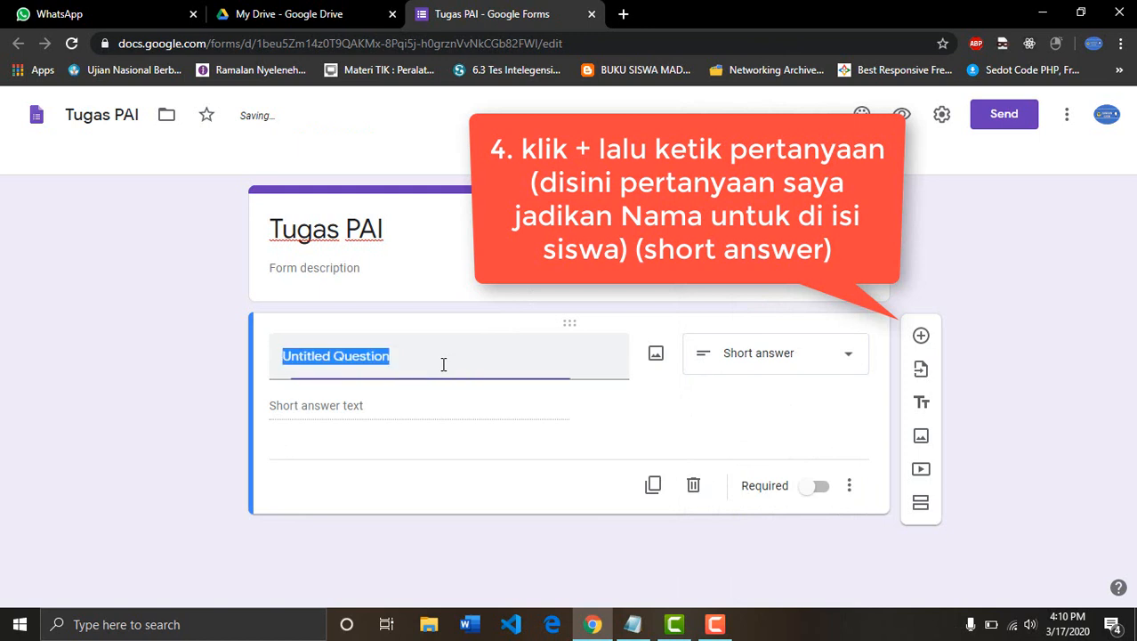
text(Nama Lengkap)
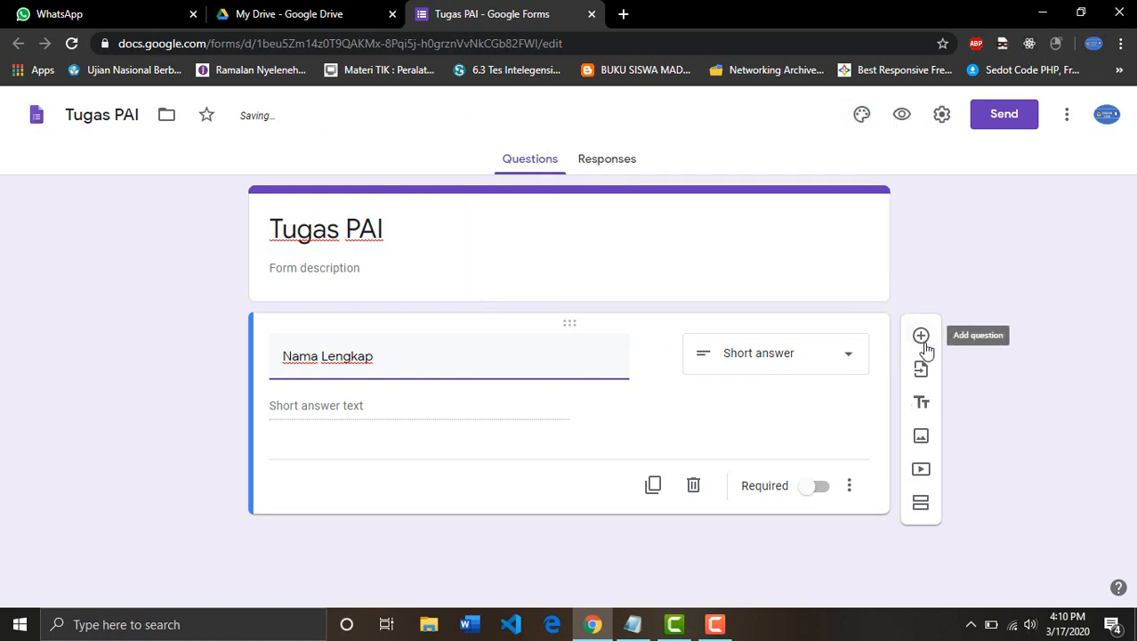
Add a second question named "Kelas" with the Dropdown answer type
click(922, 337)
text(Kelas)
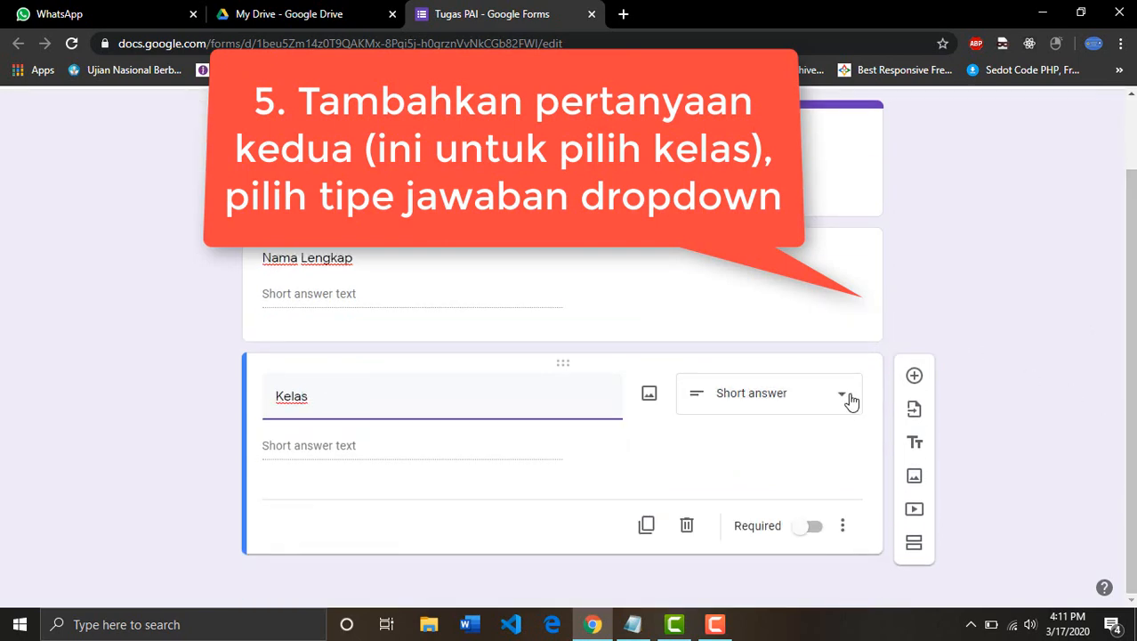
click(852, 398)
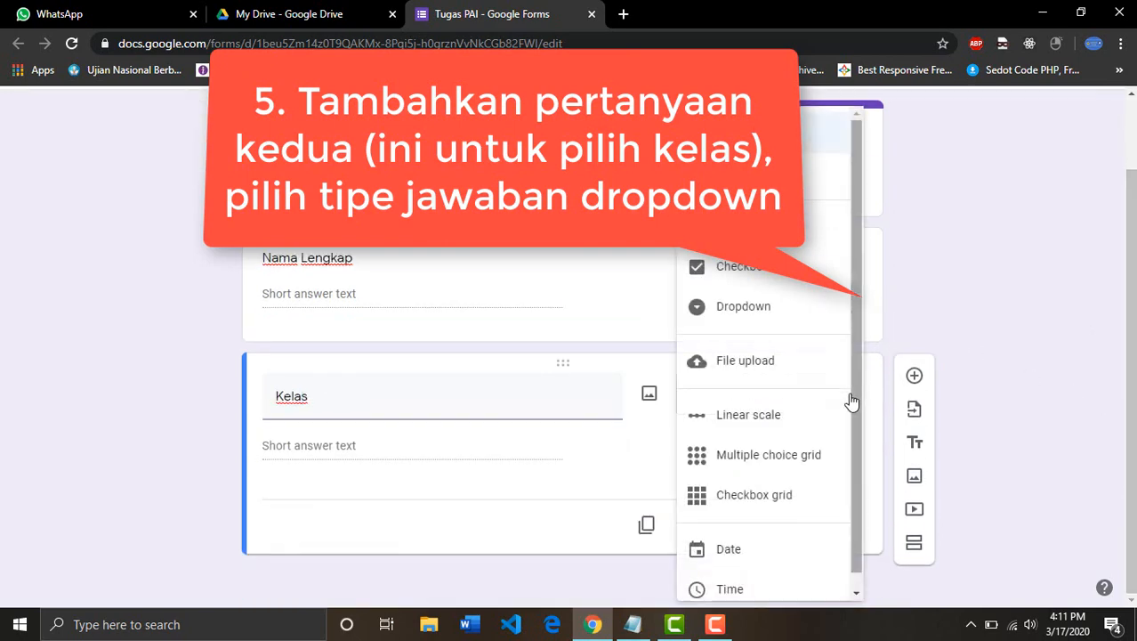
click(755, 308)
Fill the "Kelas" question with the options 10.A, 10.B, 11.A, 11.B, 12.A and 12.B
click(374, 451)
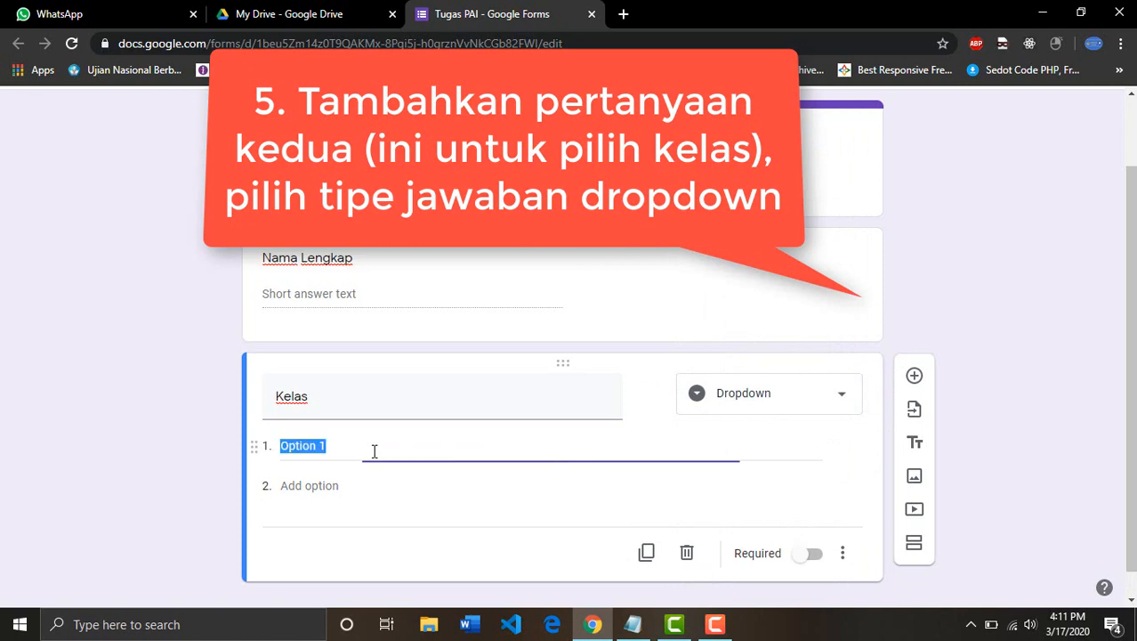
text(10.A)
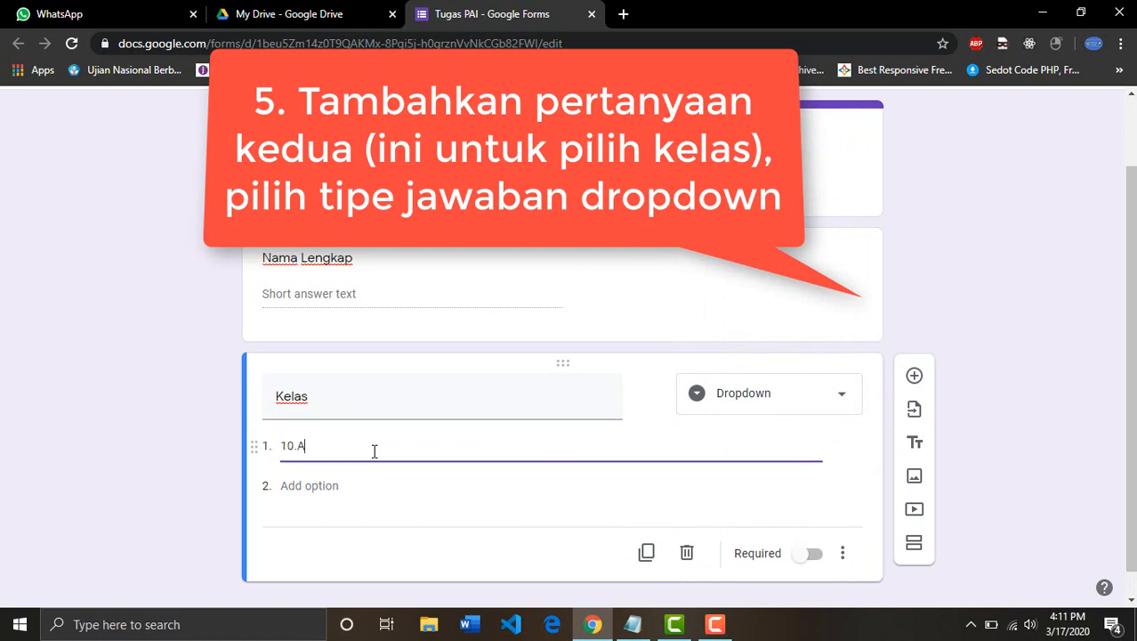
key(Return)
text(10.B)
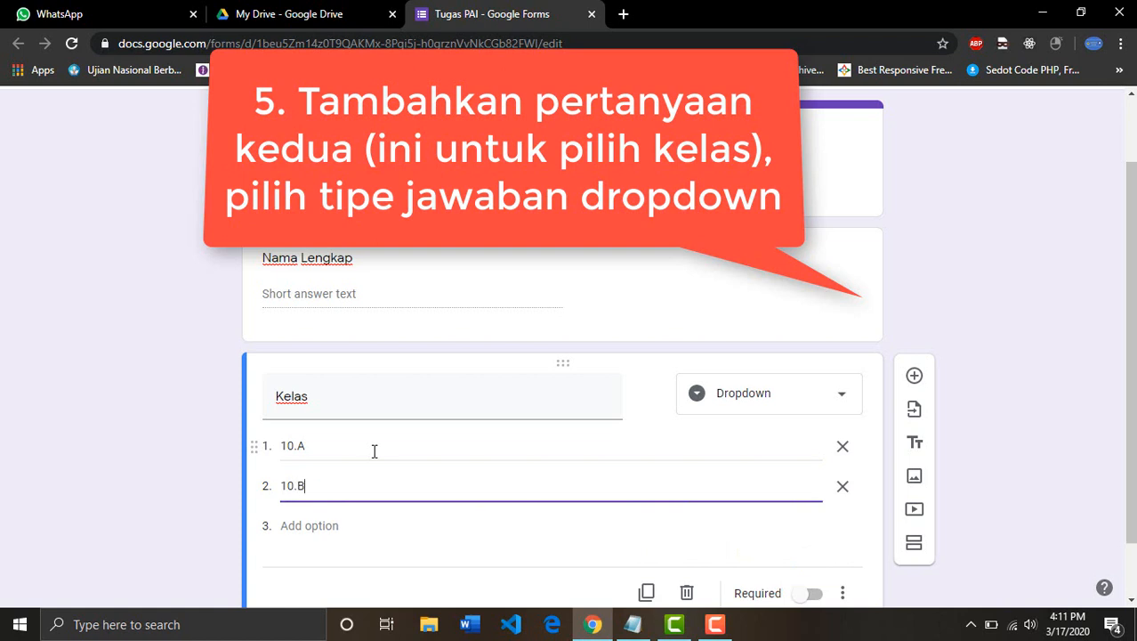
key(Return)
text(11.A)
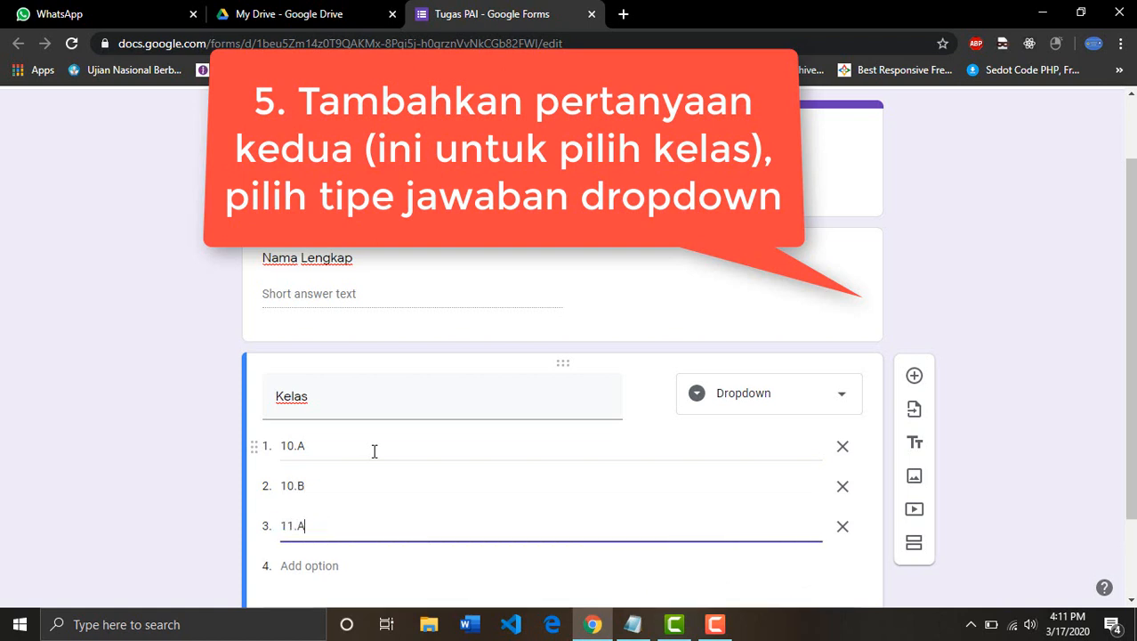
key(Return)
text(11.B)
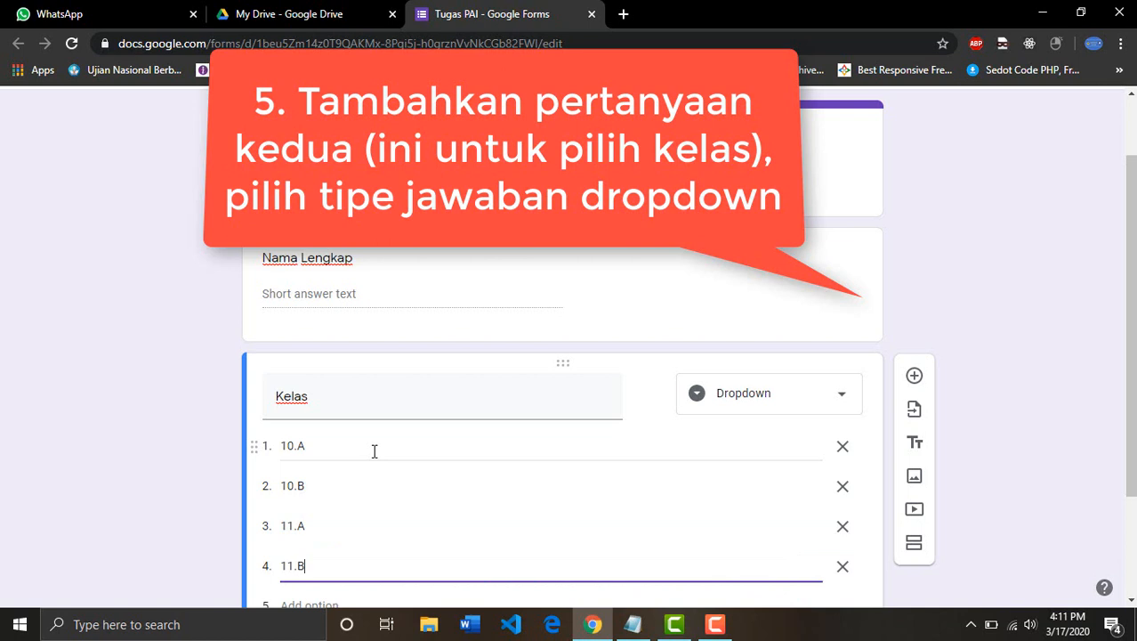
key(Return)
text(12.A)
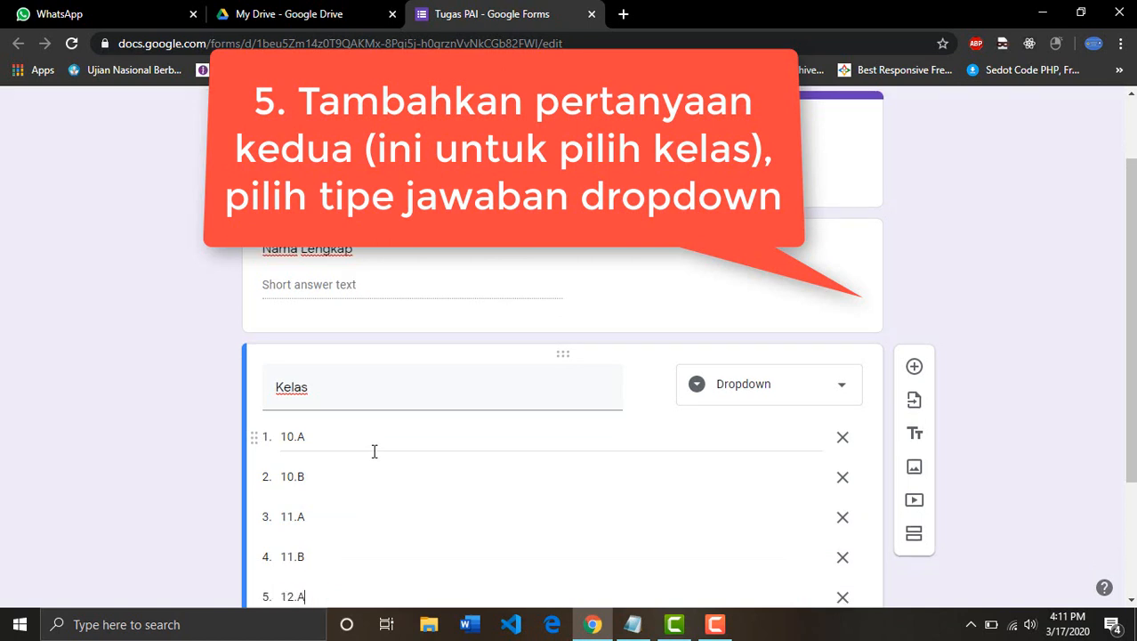
key(Return)
text(12)
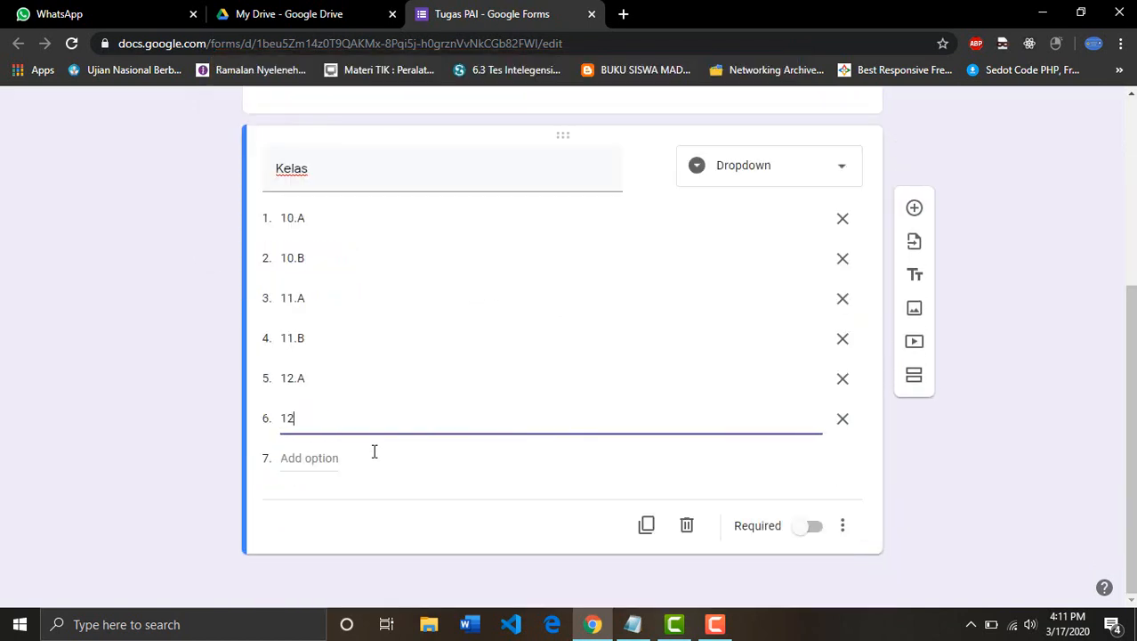
text(>B)
key(BackSpace)
key(BackSpace)
text(.B)
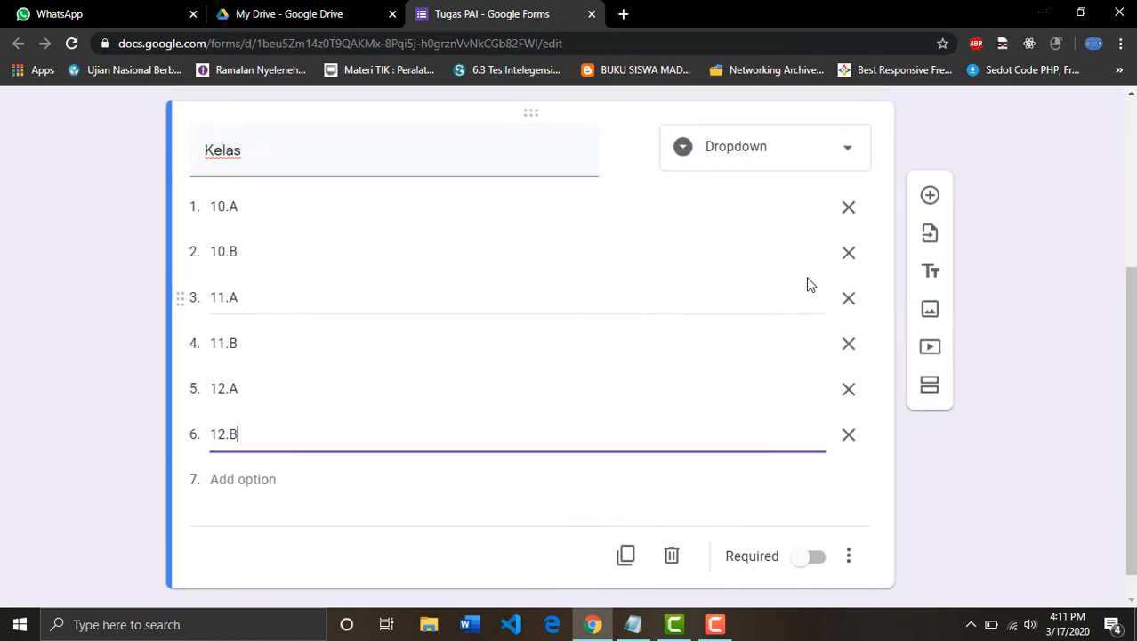
Add a third question "Upload tugas disini" of type File upload and allow respondents to upload files to Drive
click(929, 195)
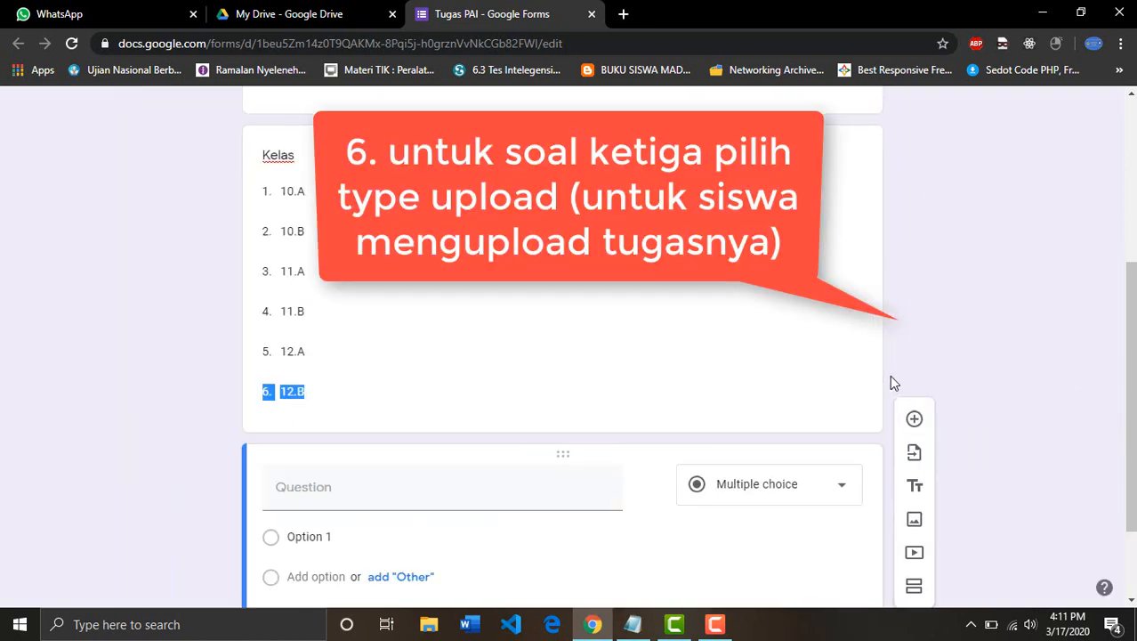
click(1033, 345)
drag(1131, 352, 1131, 415)
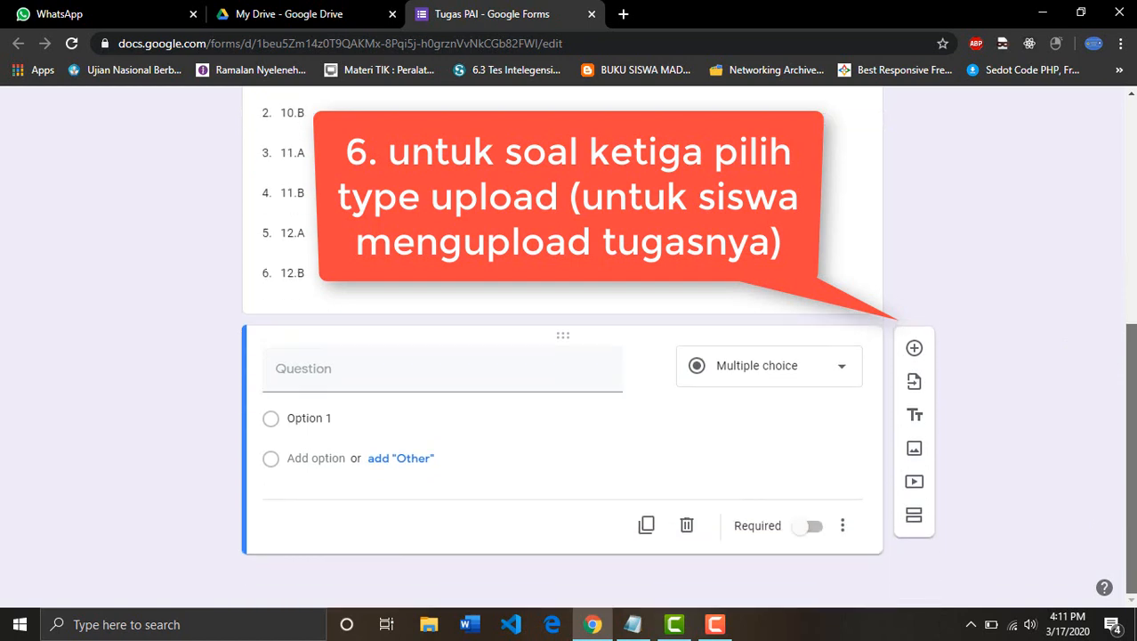
click(526, 367)
text(Upload tugas disini)
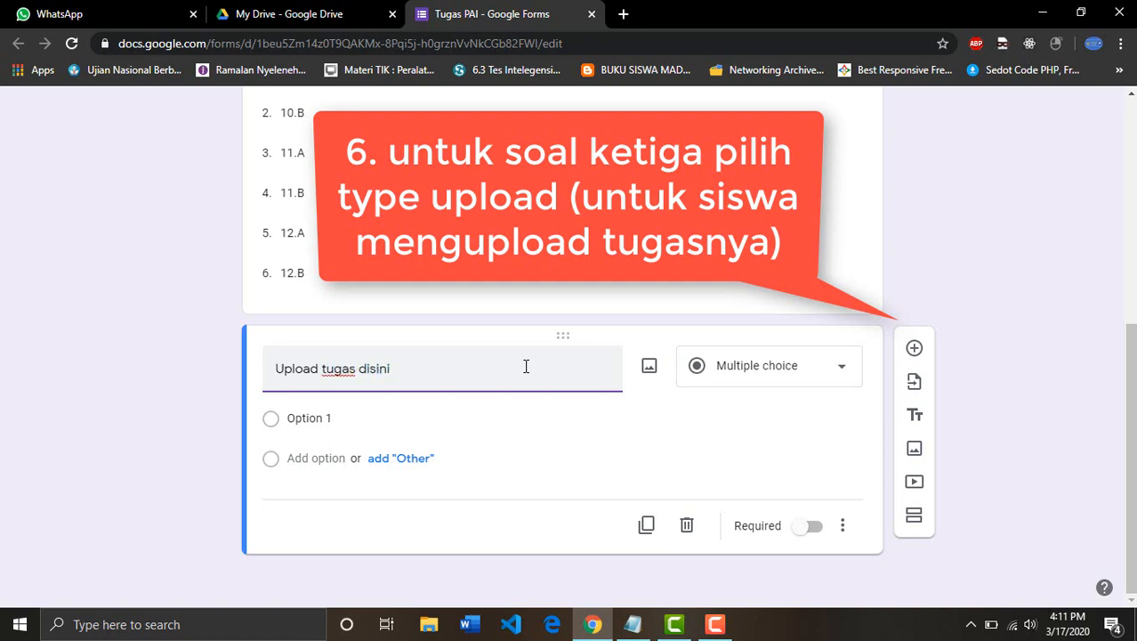
click(762, 380)
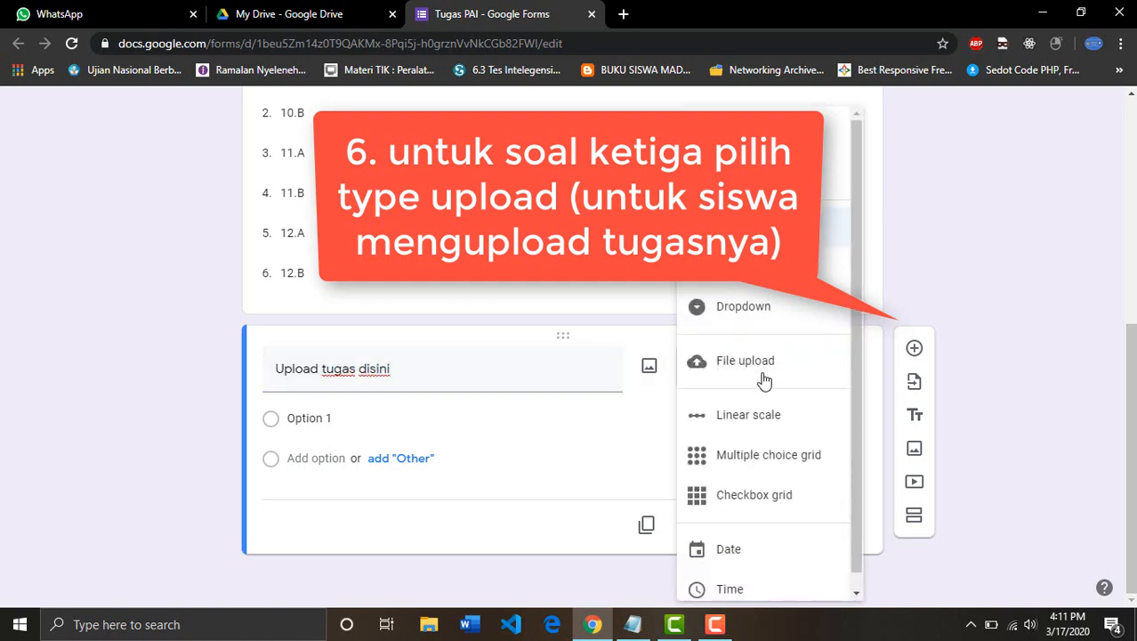
click(774, 372)
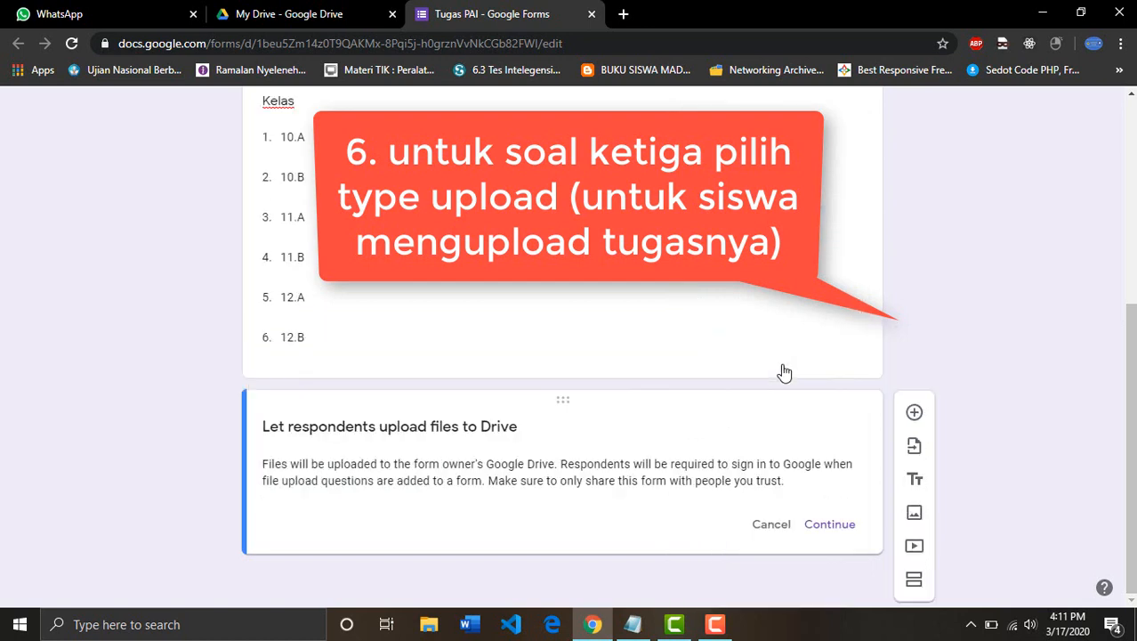
click(829, 525)
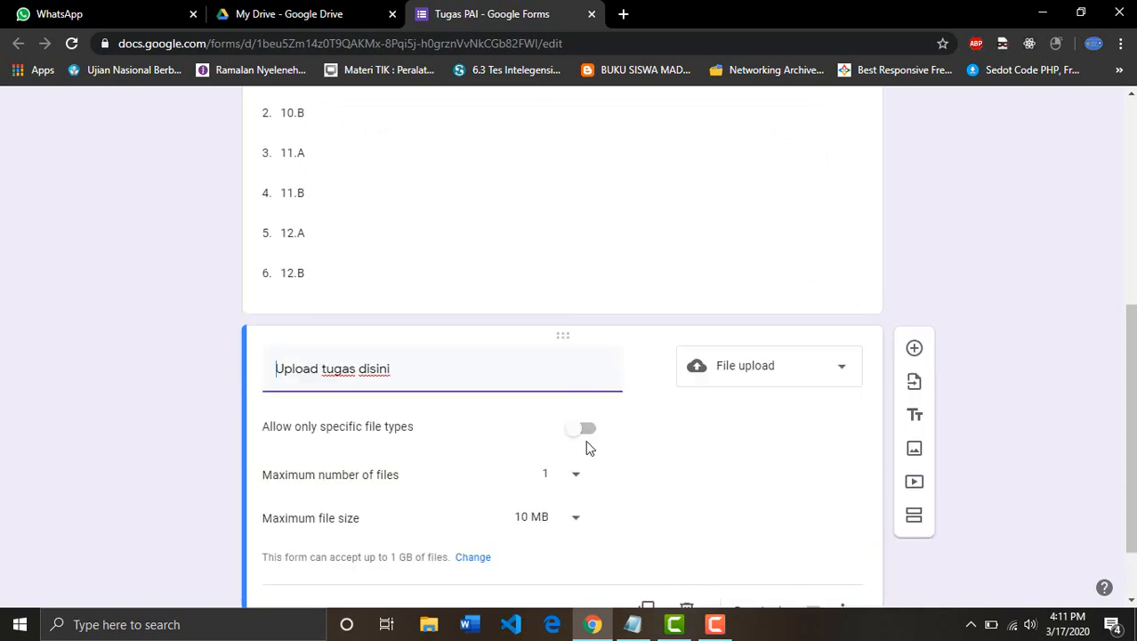
click(596, 429)
key(Page_Up)
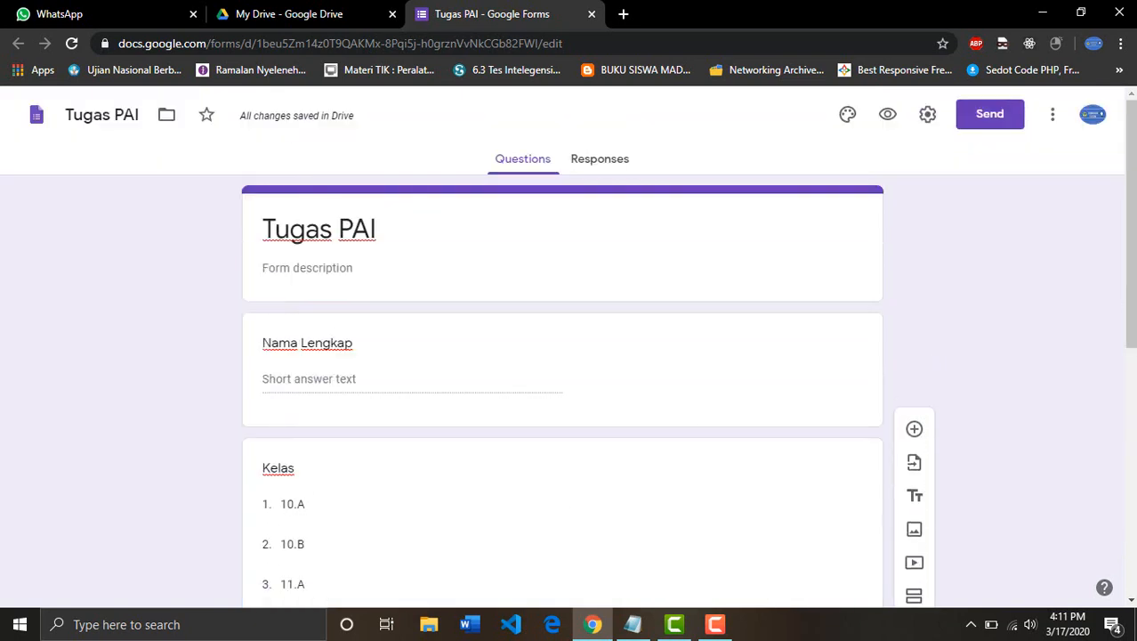
drag(1130, 279, 1131, 529)
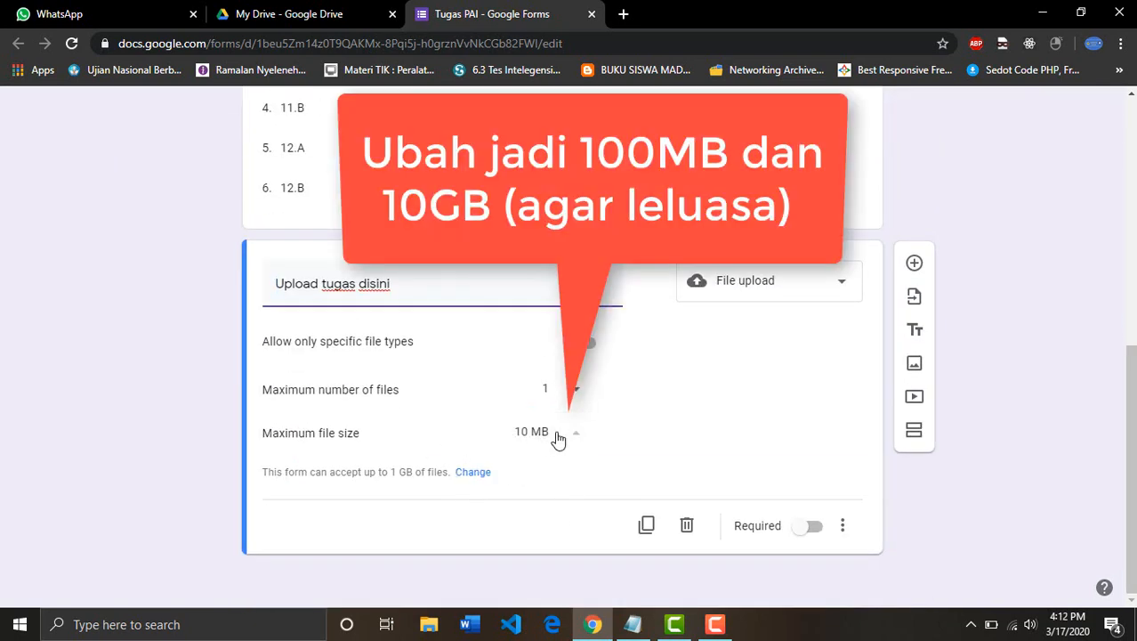
Set the upload question's maximum file size to 100 MB and save a maximum size of 10 GB for all uploaded files
click(558, 439)
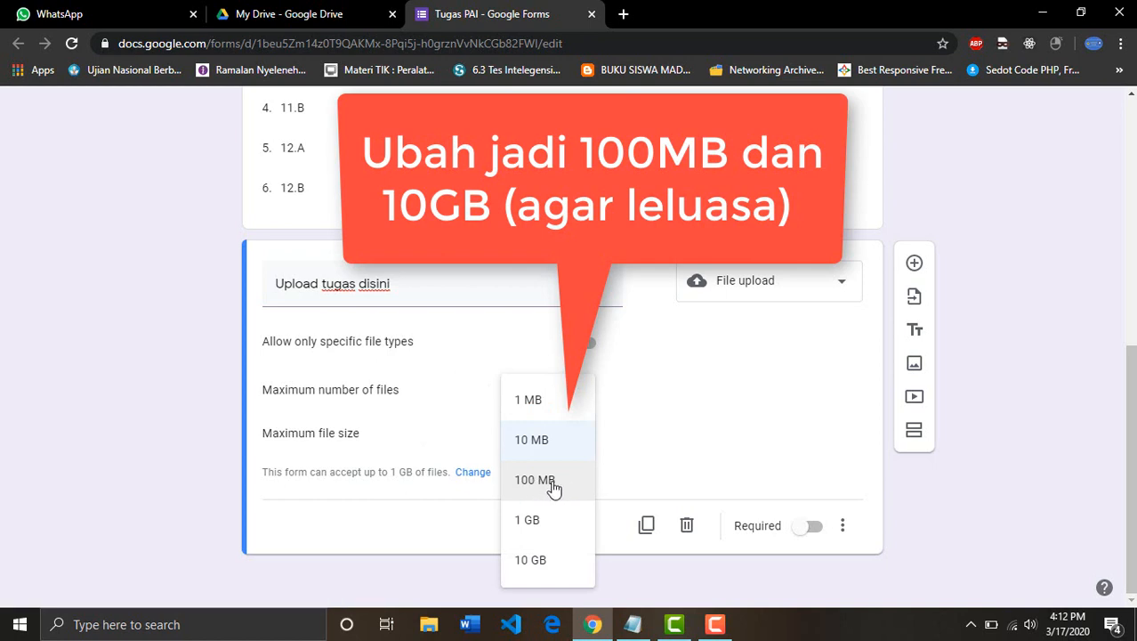
click(552, 486)
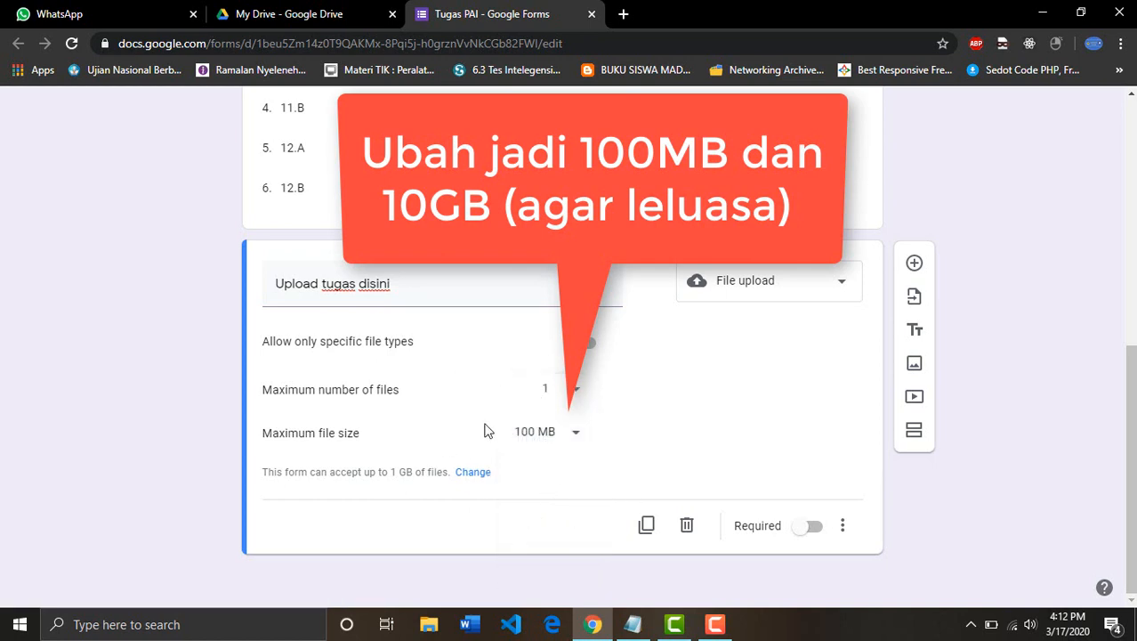
click(470, 473)
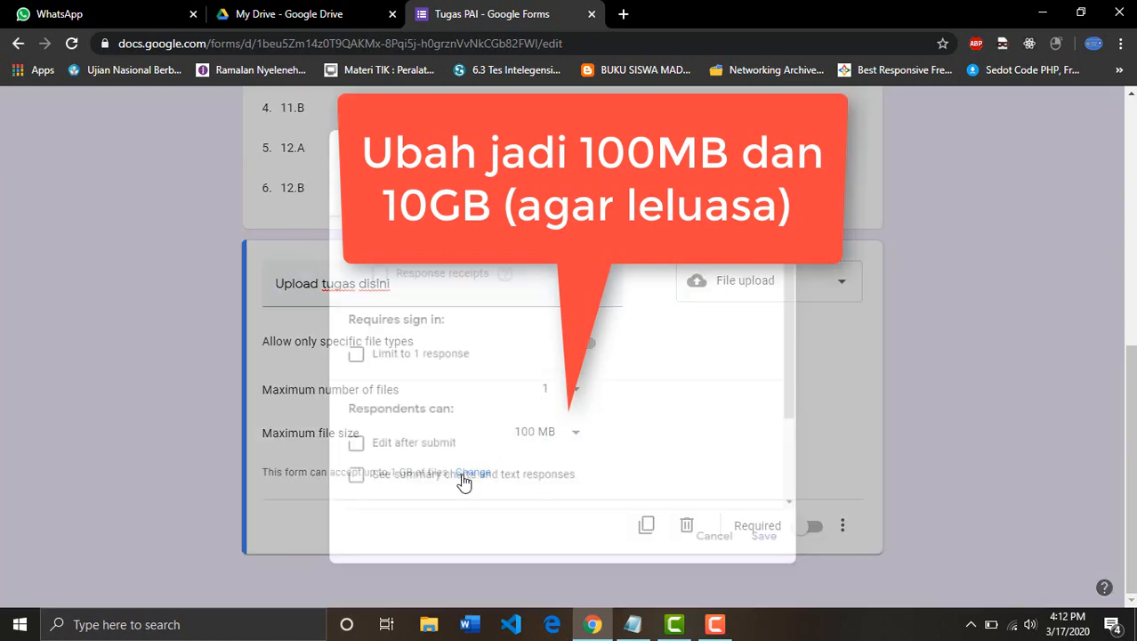
click(386, 457)
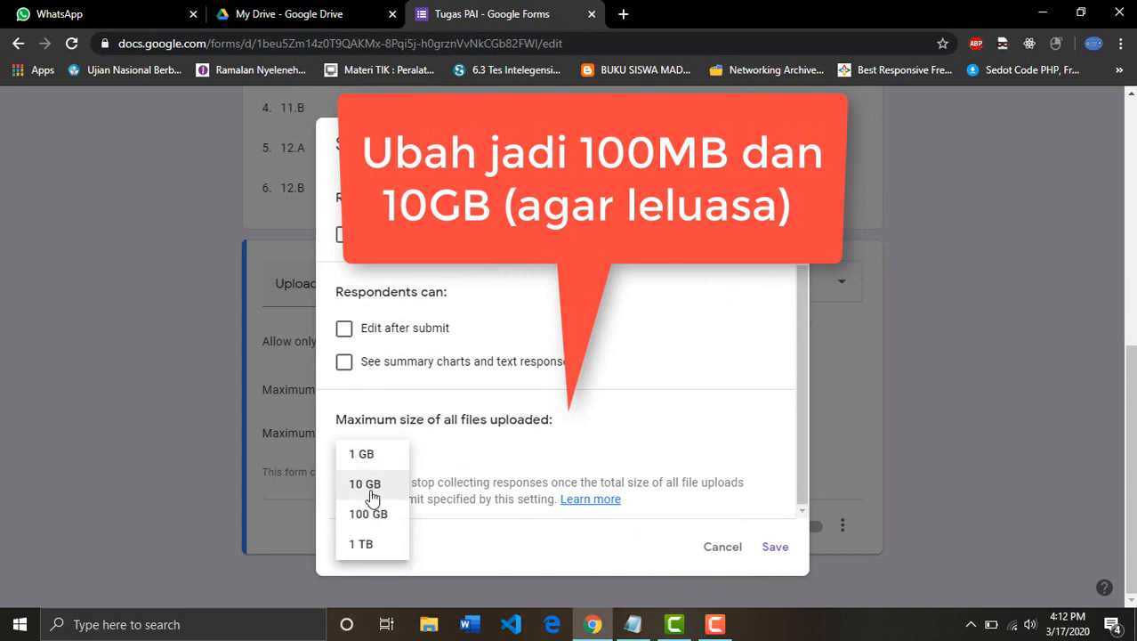
click(373, 484)
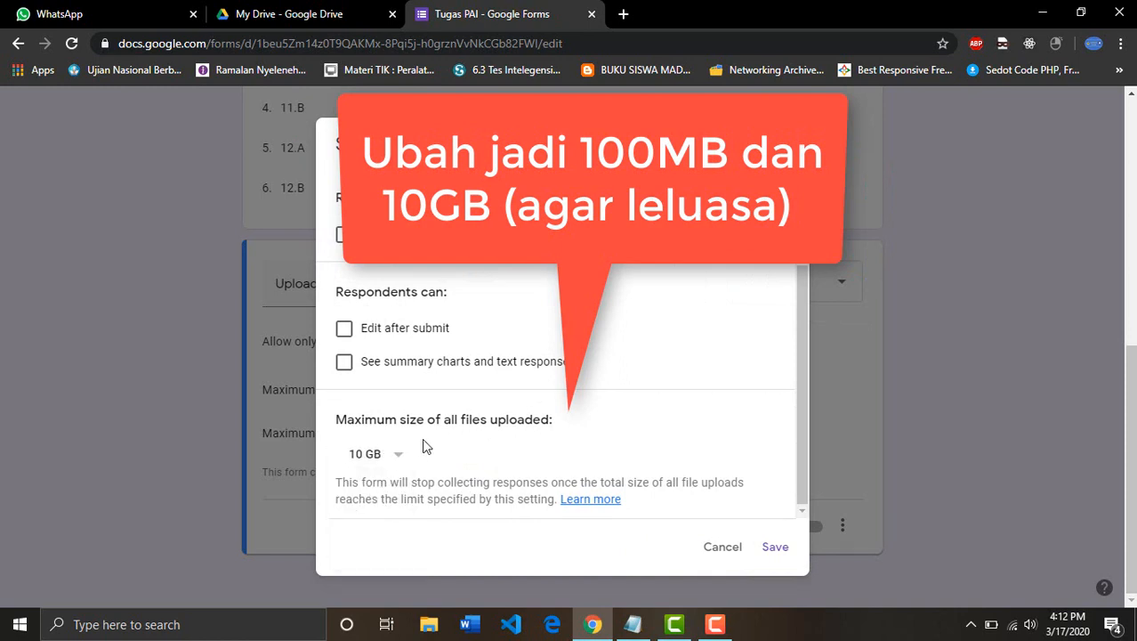
click(769, 550)
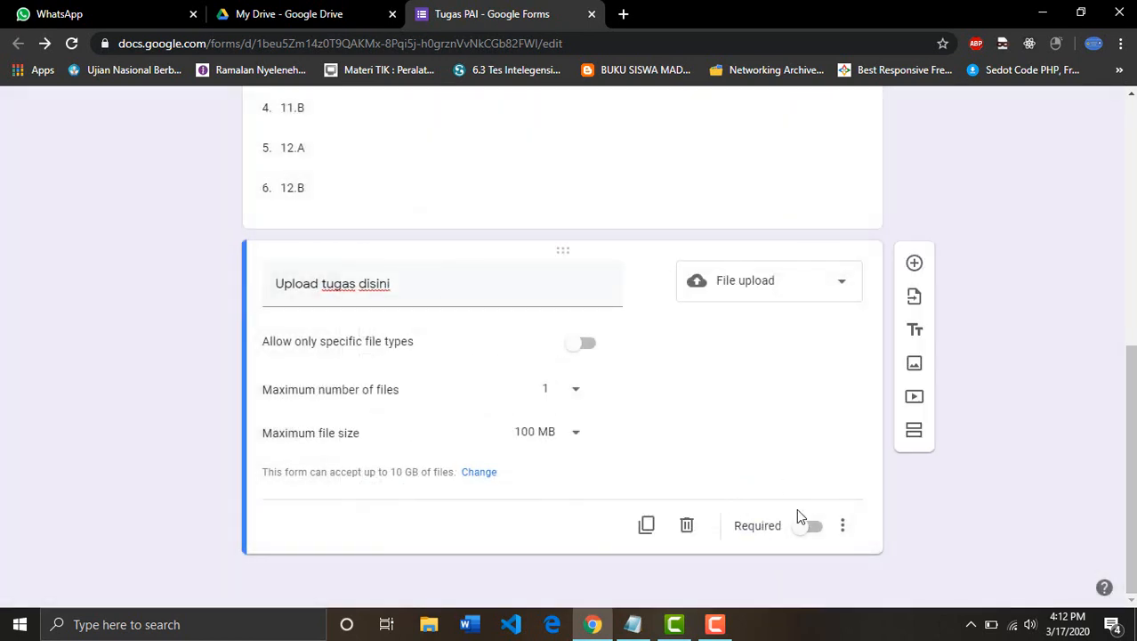
Make the "Upload tugas disini" question required
click(813, 528)
drag(1131, 498, 1131, 252)
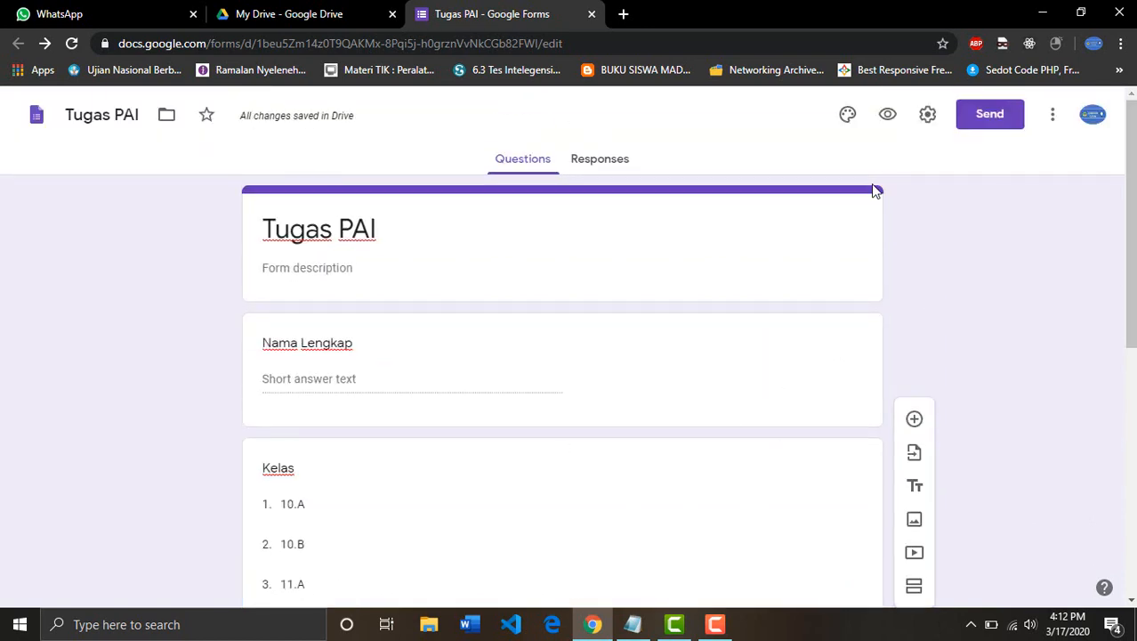
Turn off the link to submit another response in the form's presentation settings
click(926, 120)
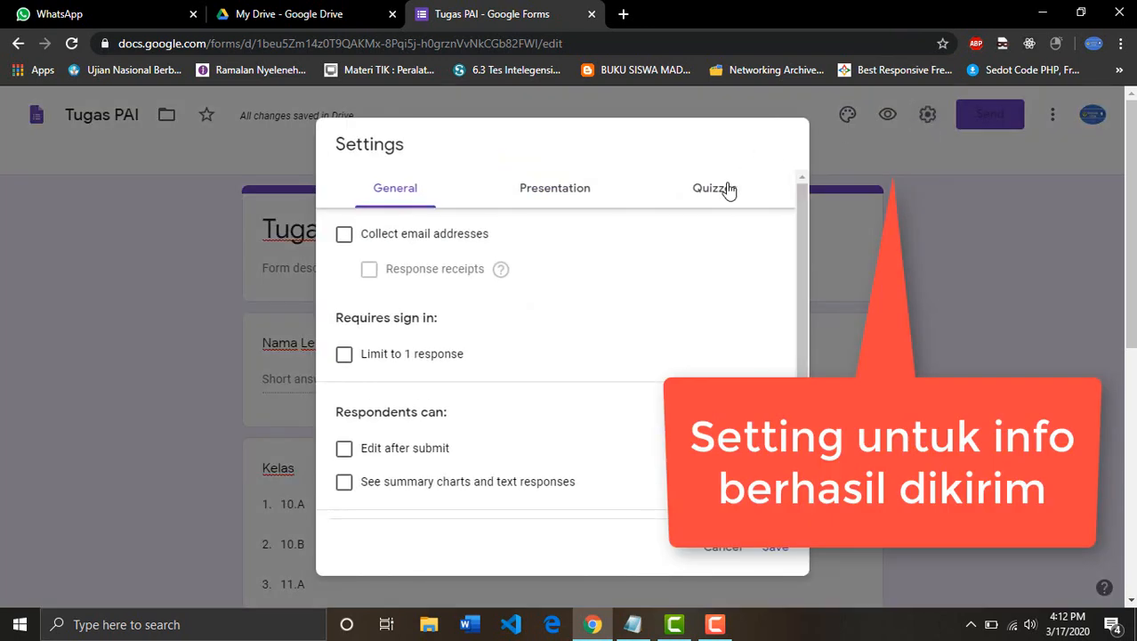
click(590, 191)
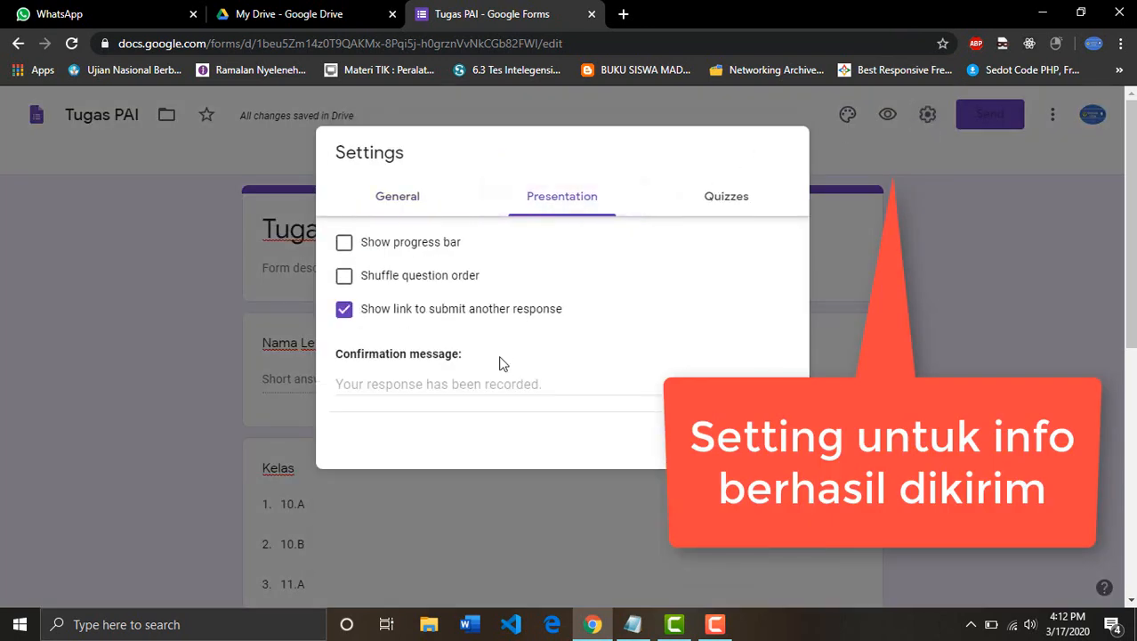
click(351, 313)
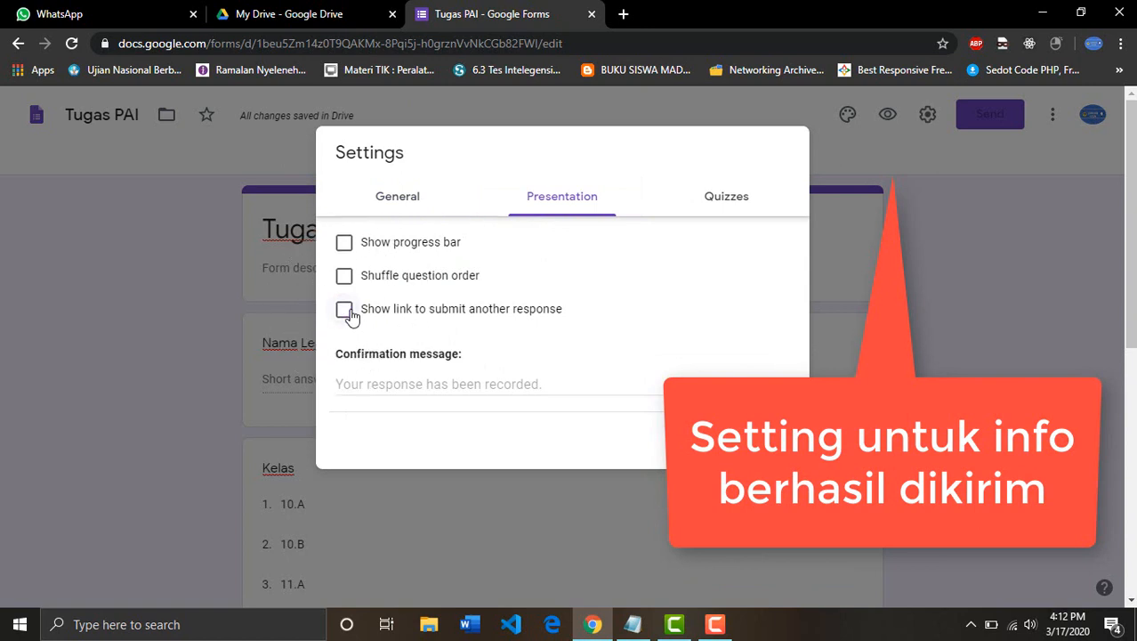
Set the form's confirmation message to "Alhamdulillah Jawaban Kalian telah terkirim!" and save the settings
click(388, 385)
text(JA)
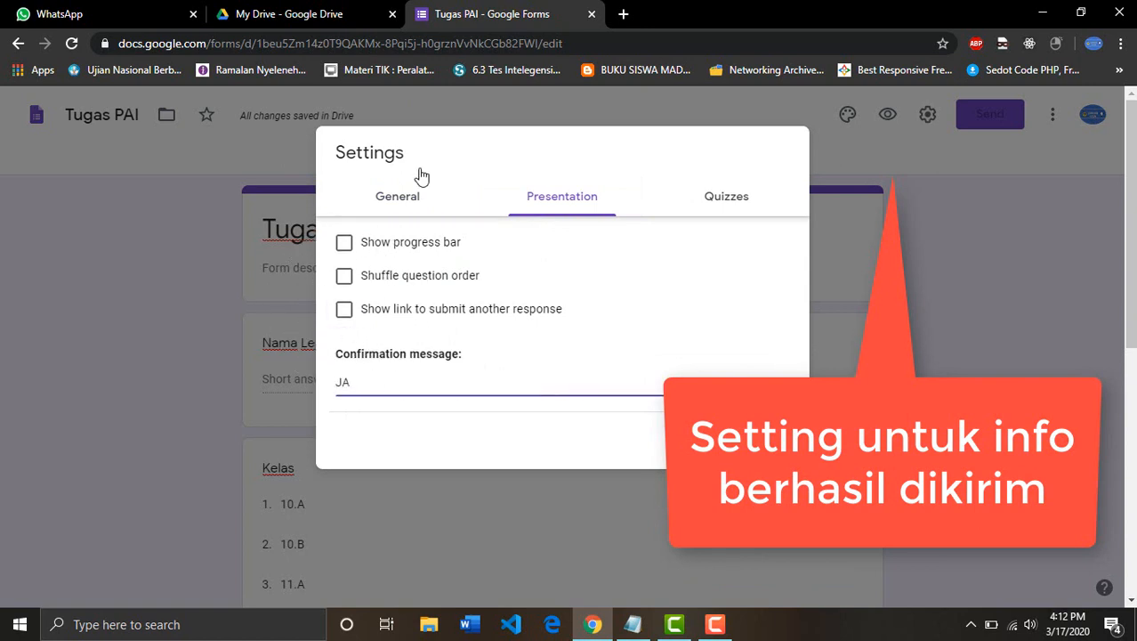
text(waban Kalian telah terkirim!)
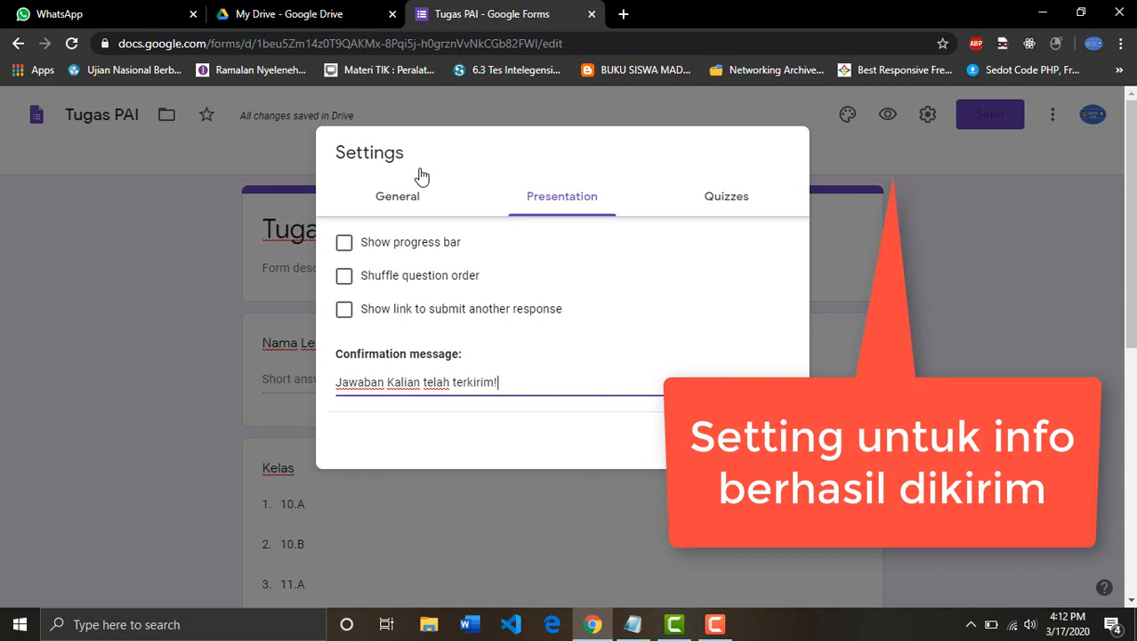
key(BackSpace)
text(Alhamduli)
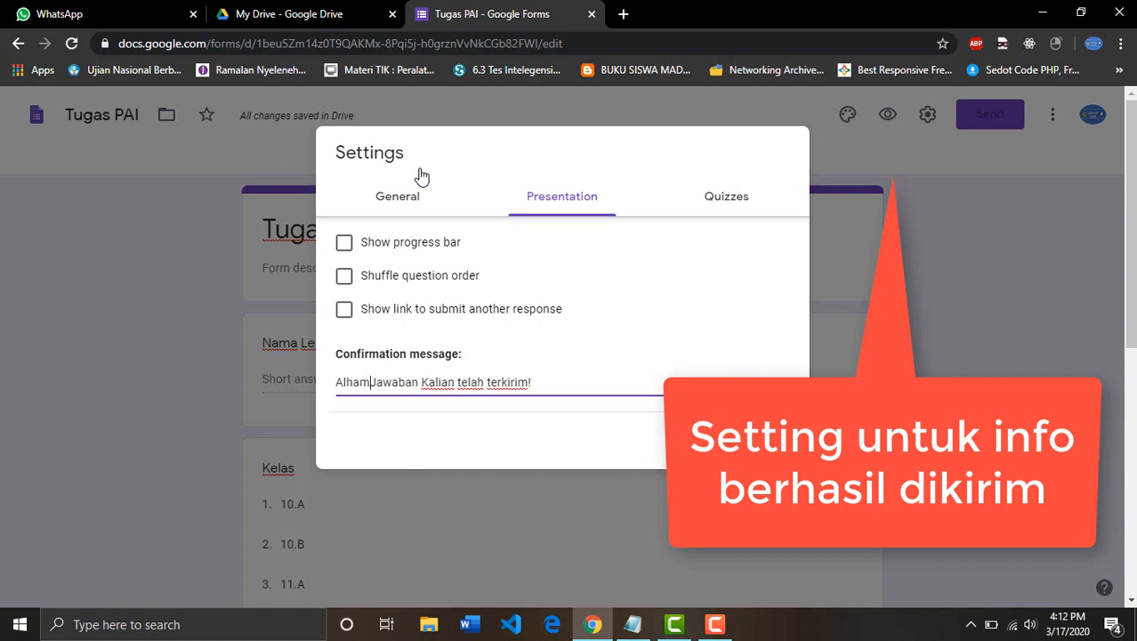
text(llah)
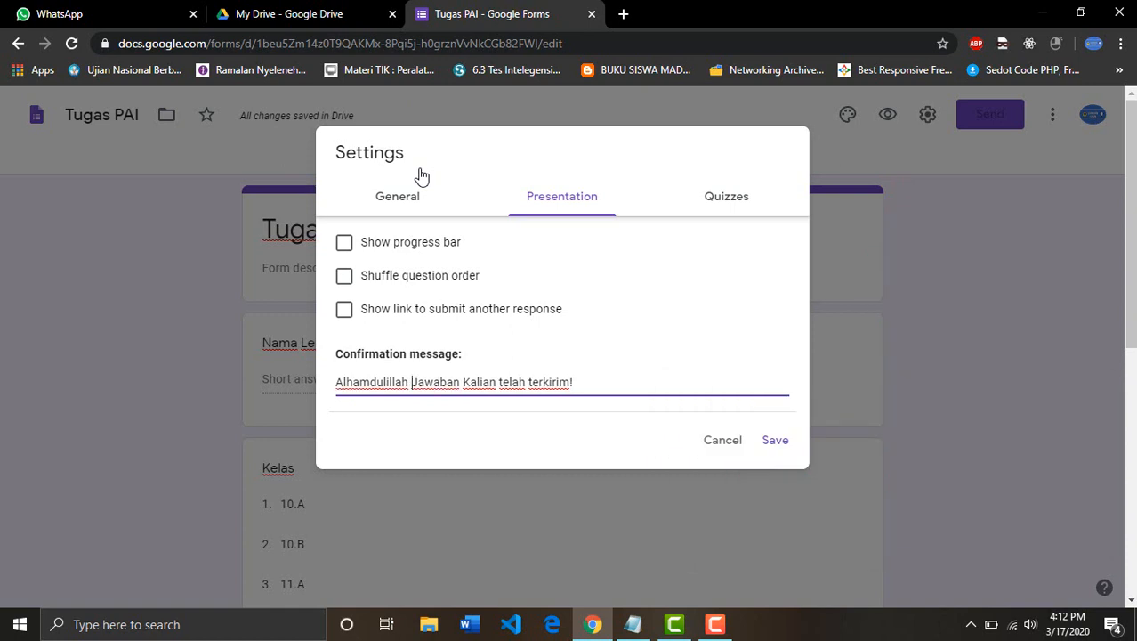
click(776, 450)
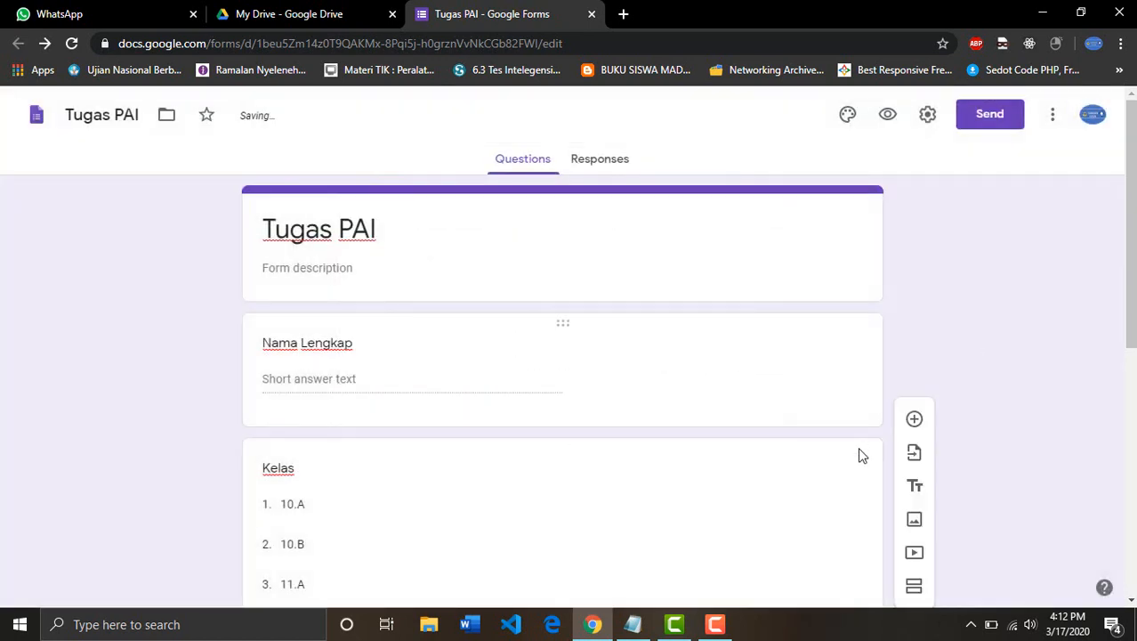
Generate a shortened link for sending the form, copy it and close the send dialog
click(1000, 127)
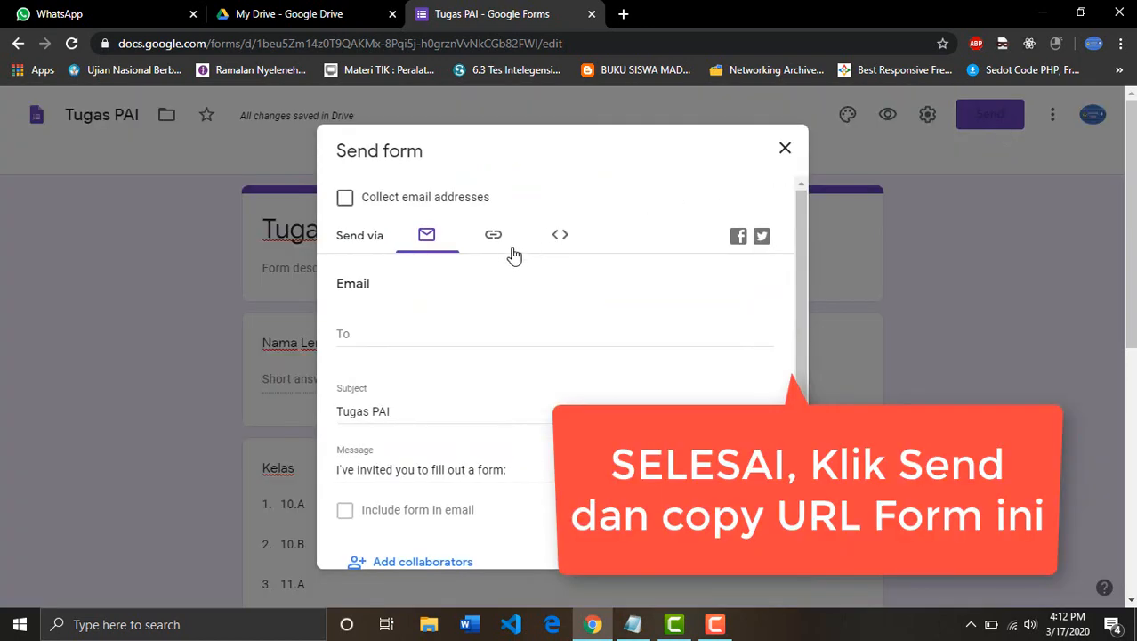
click(503, 250)
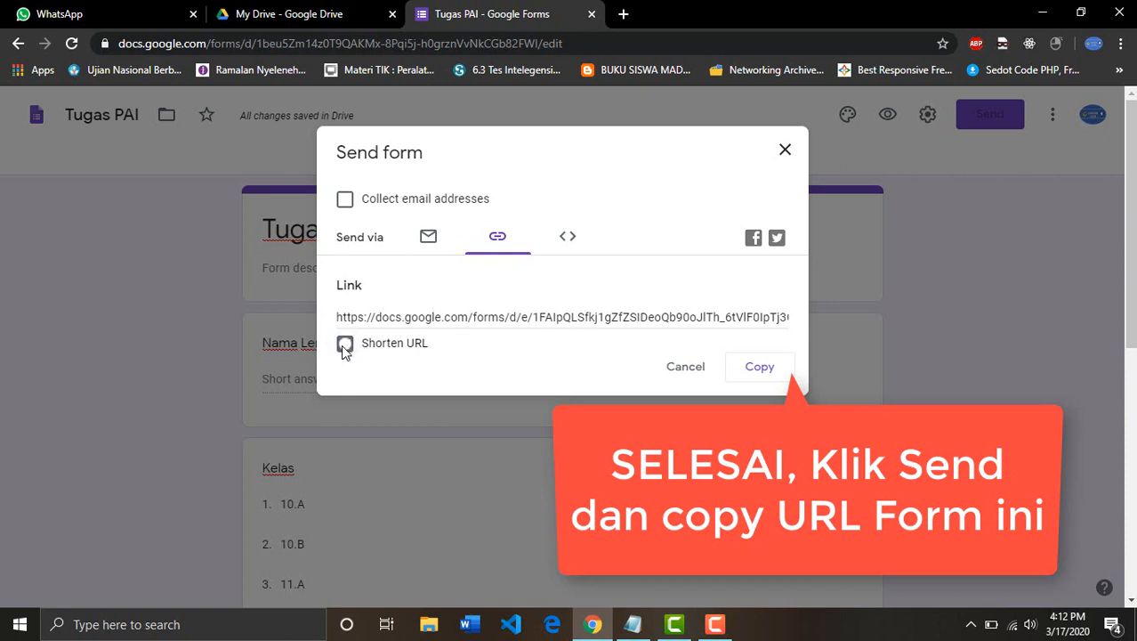
click(346, 344)
click(759, 372)
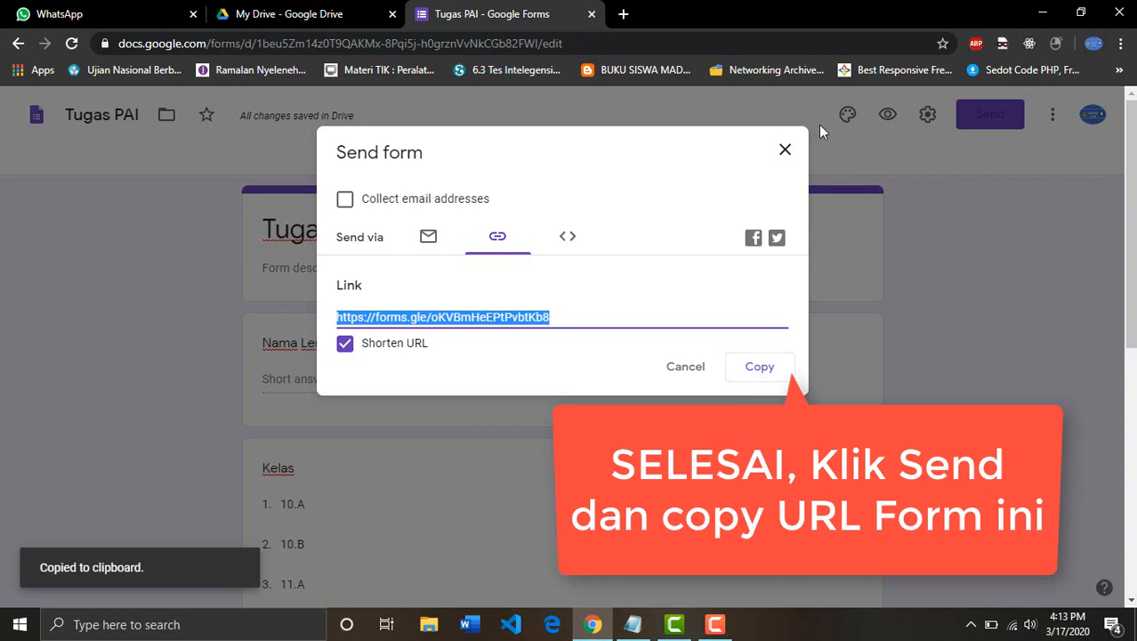
click(785, 153)
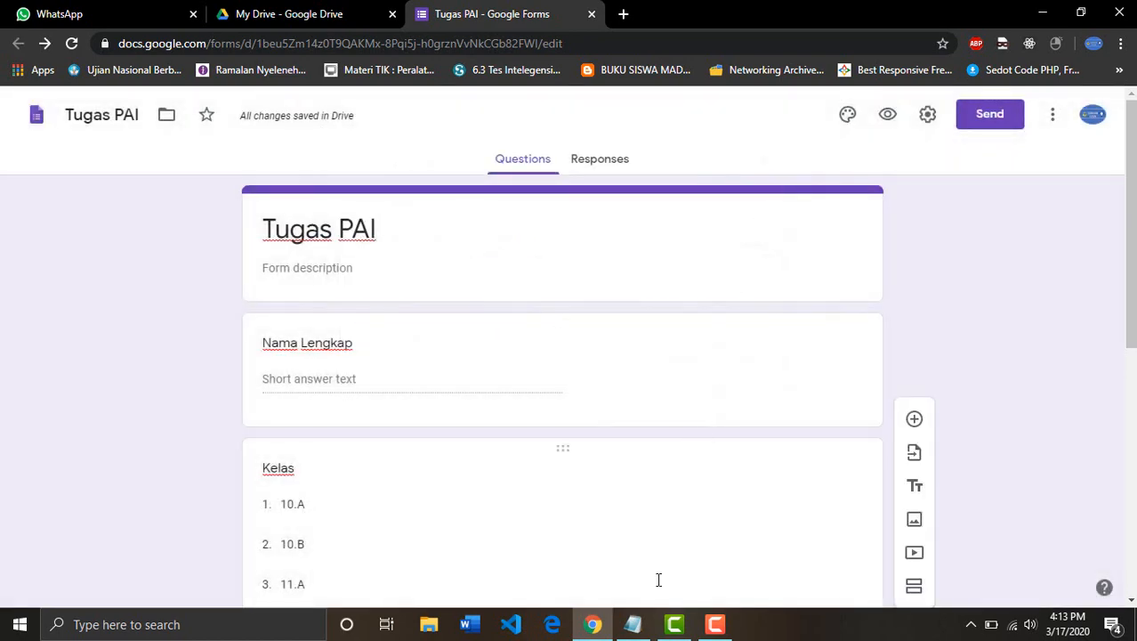
Switch to Notepad and replace all of its text with the copied form link
click(634, 624)
key(ctrl+a)
key(BackSpace)
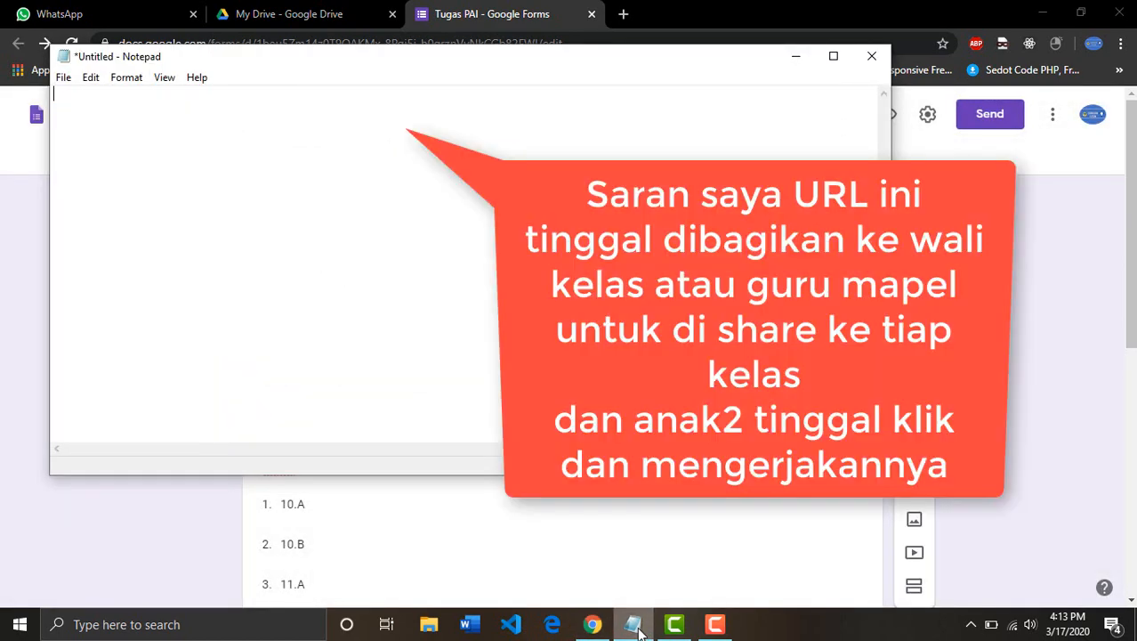
key(ctrl+v)
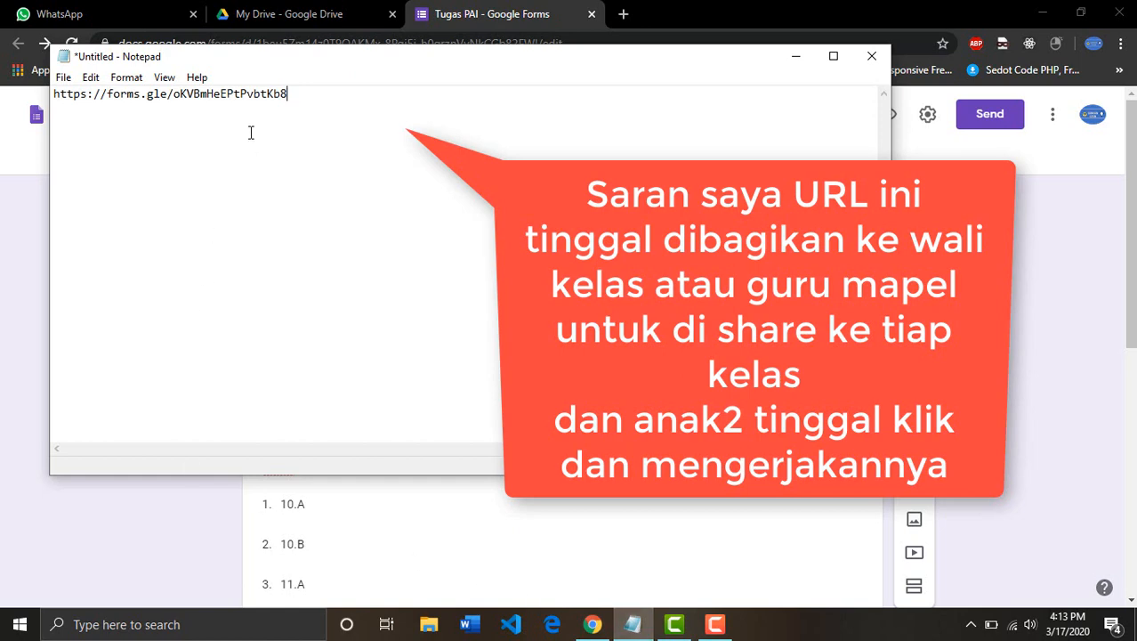
Return to Chrome and load the copied form link in a new incognito window
click(482, 20)
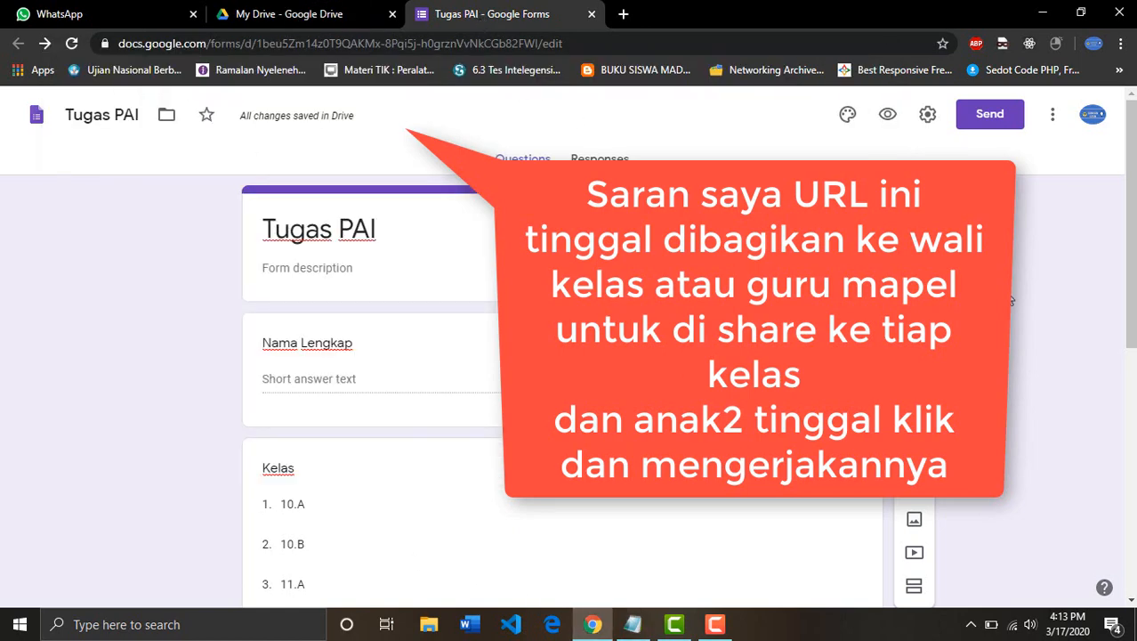
click(1120, 44)
click(1060, 112)
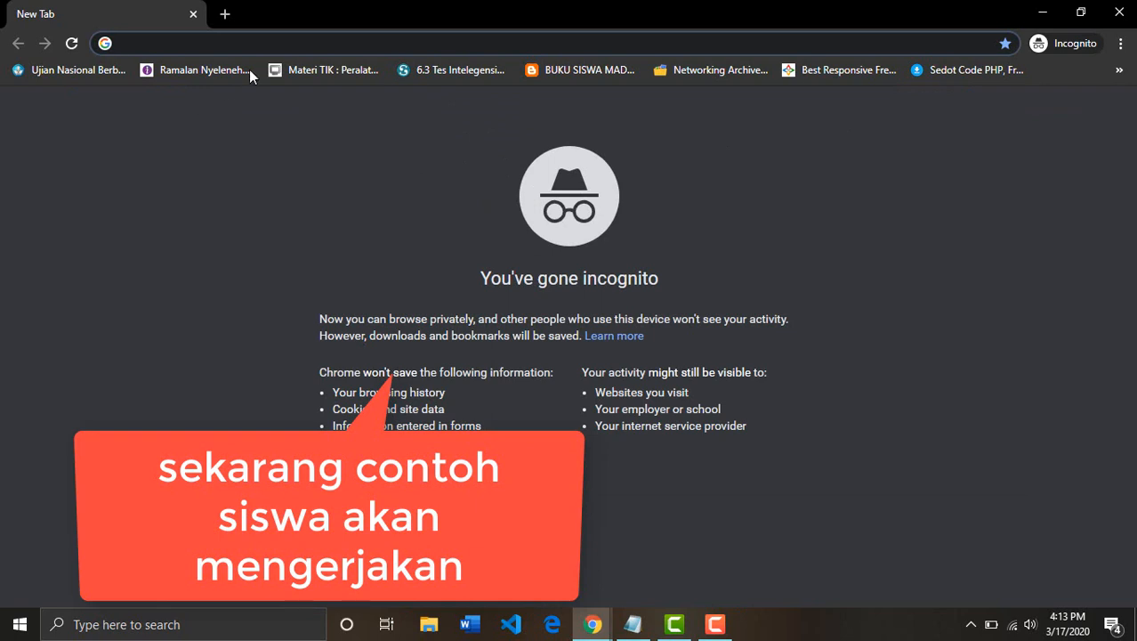
key(ctrl+v)
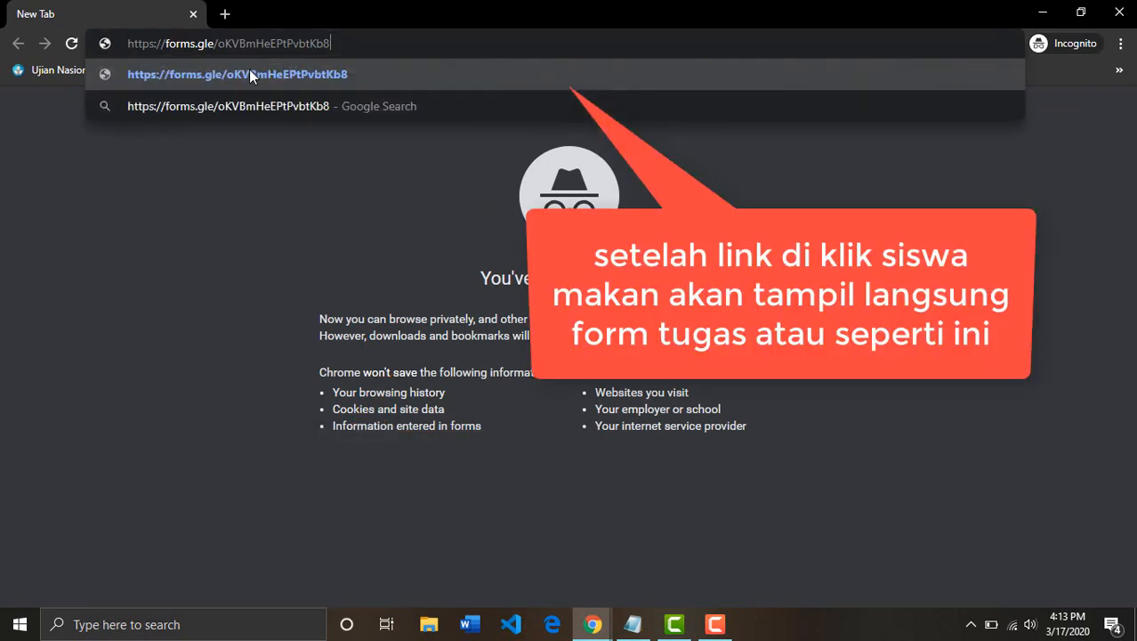
key(Return)
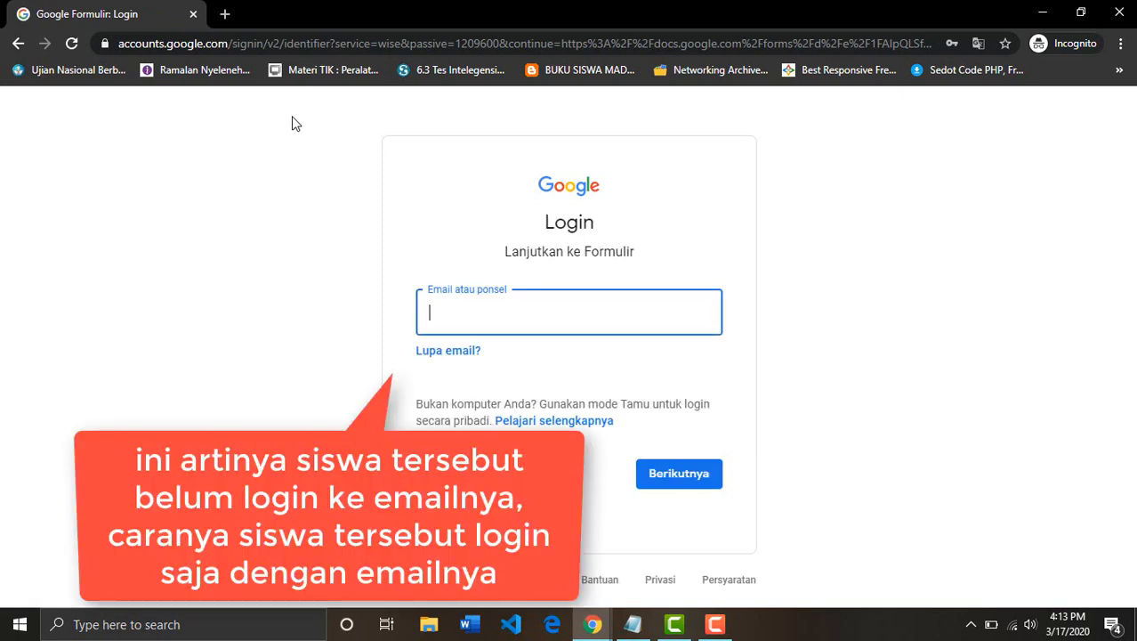
Sign in to Google with the student's e-mail address and account password to reach the form
click(477, 311)
text(su)
key(Down)
key(Return)
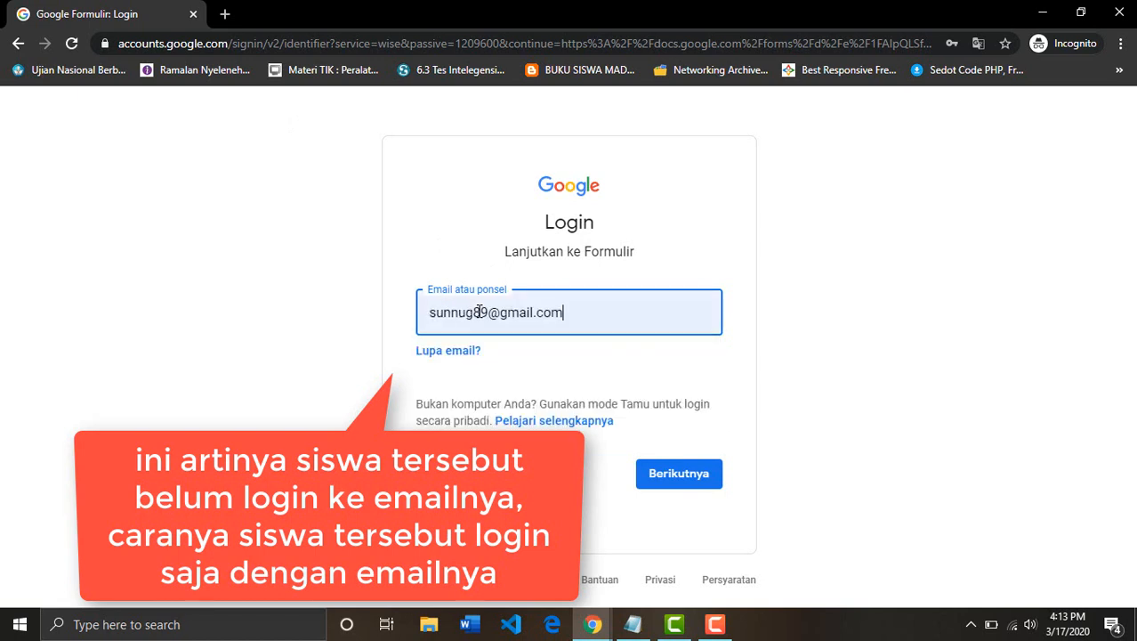
click(667, 479)
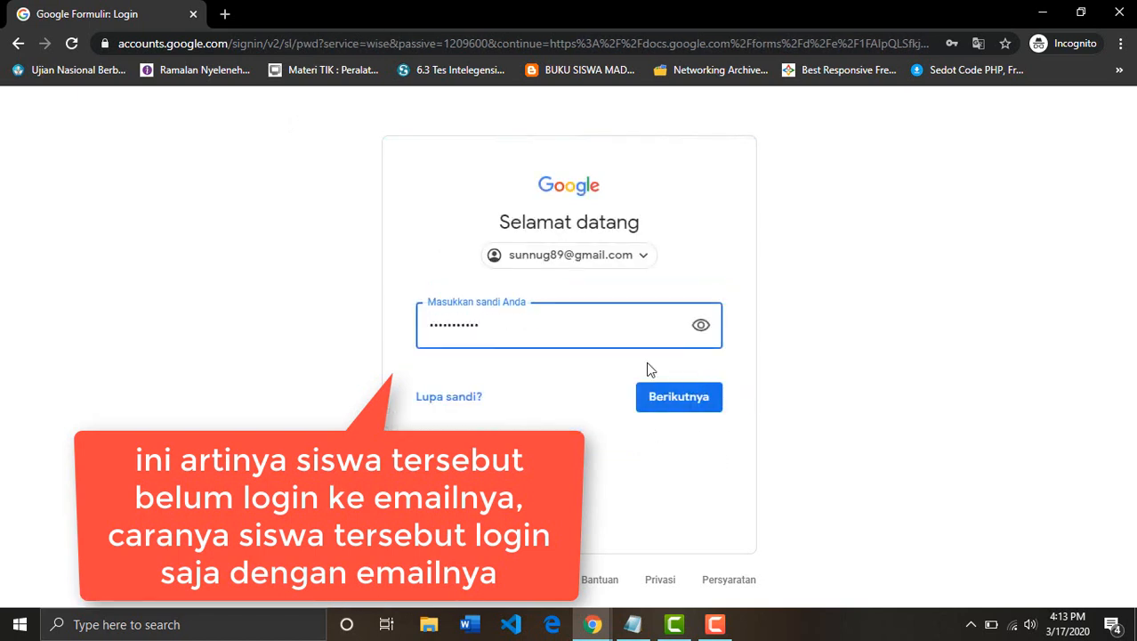
click(690, 402)
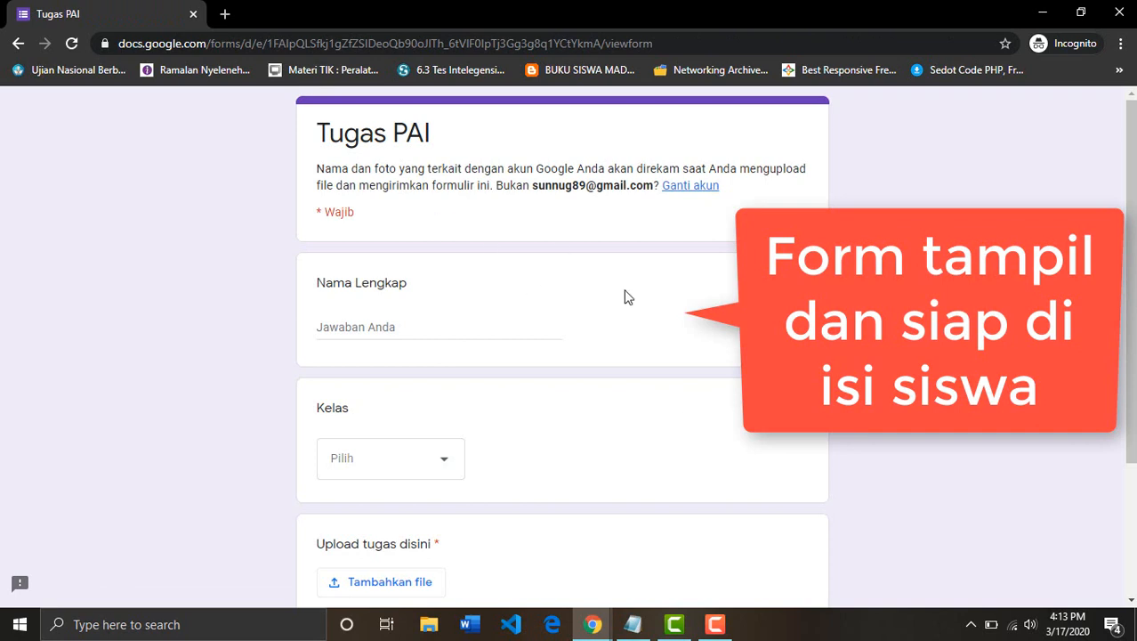
Enter the student's full name under "Nama Lengkap" and choose class 10.A under "Kelas"
click(354, 326)
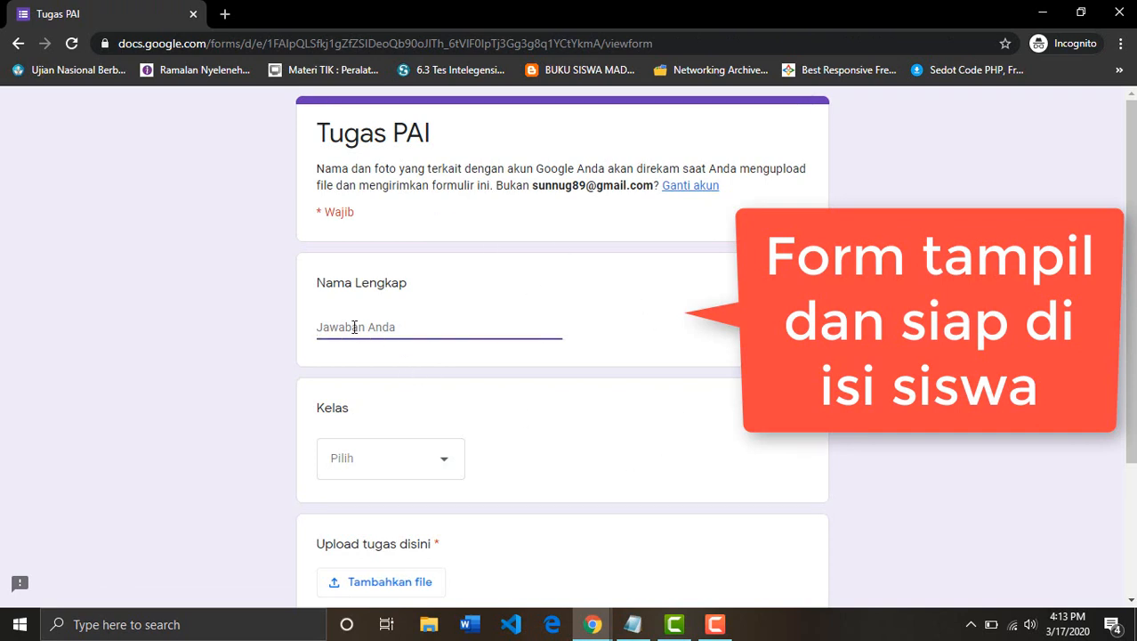
text(Anang Ashanti)
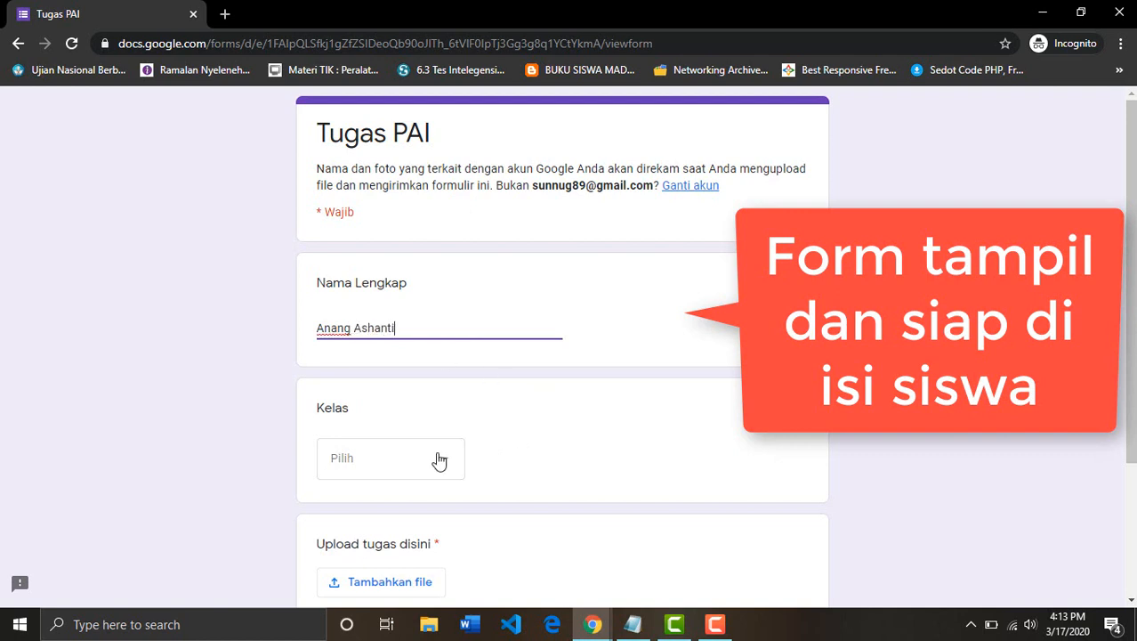
click(439, 460)
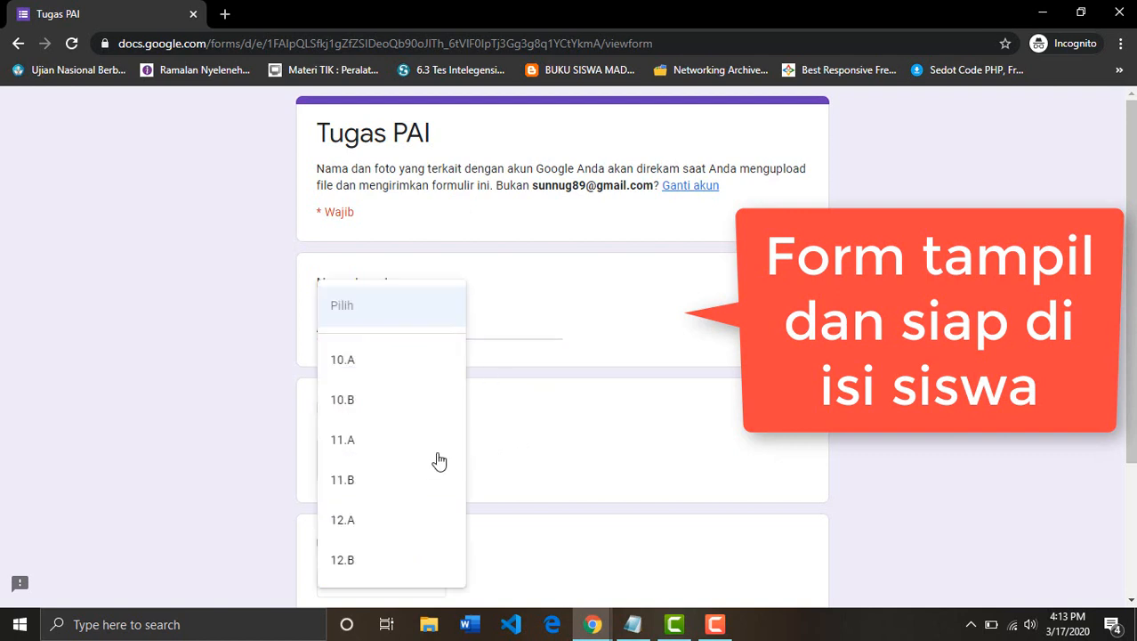
click(379, 374)
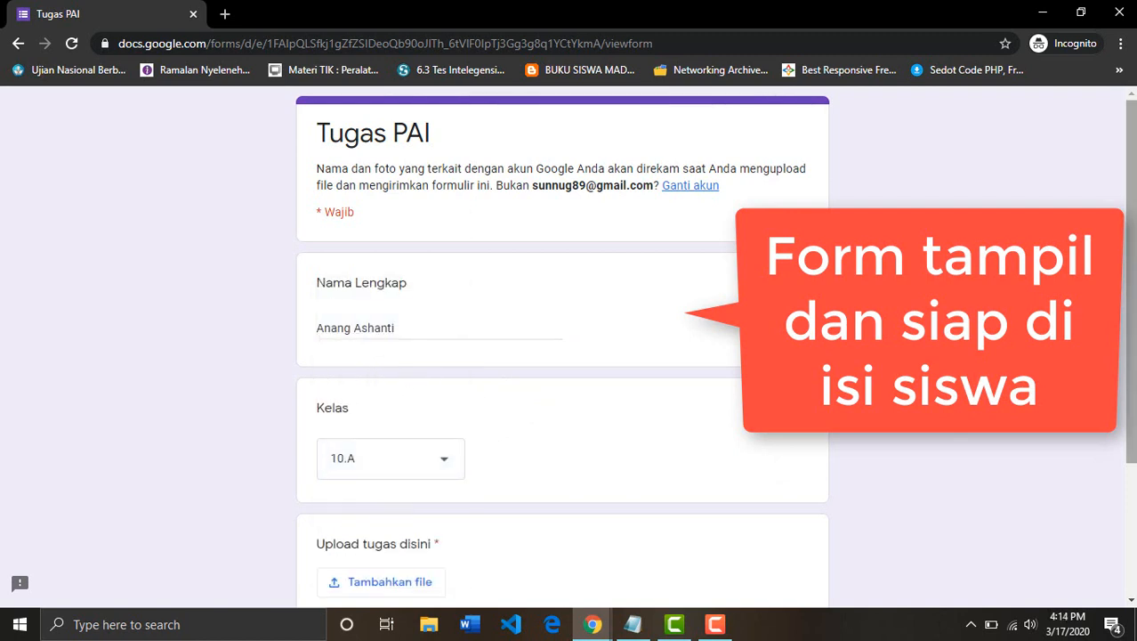
Upload the desktop image "file saya" under "Upload tugas disini" and submit the form
scroll(462, 388, down, 2)
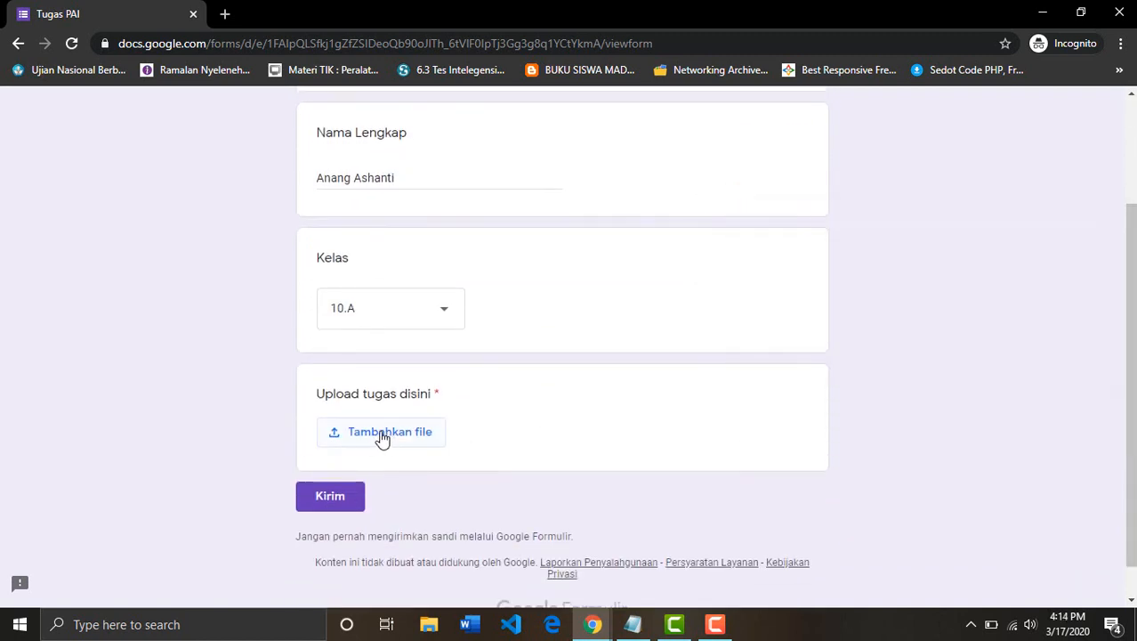
click(381, 433)
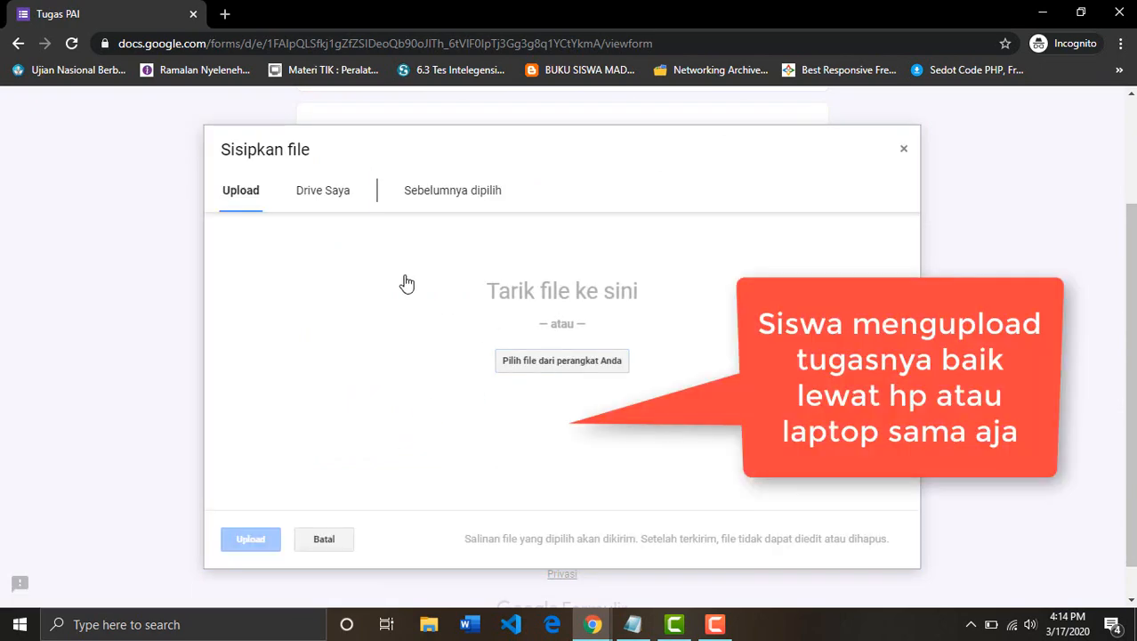
click(573, 363)
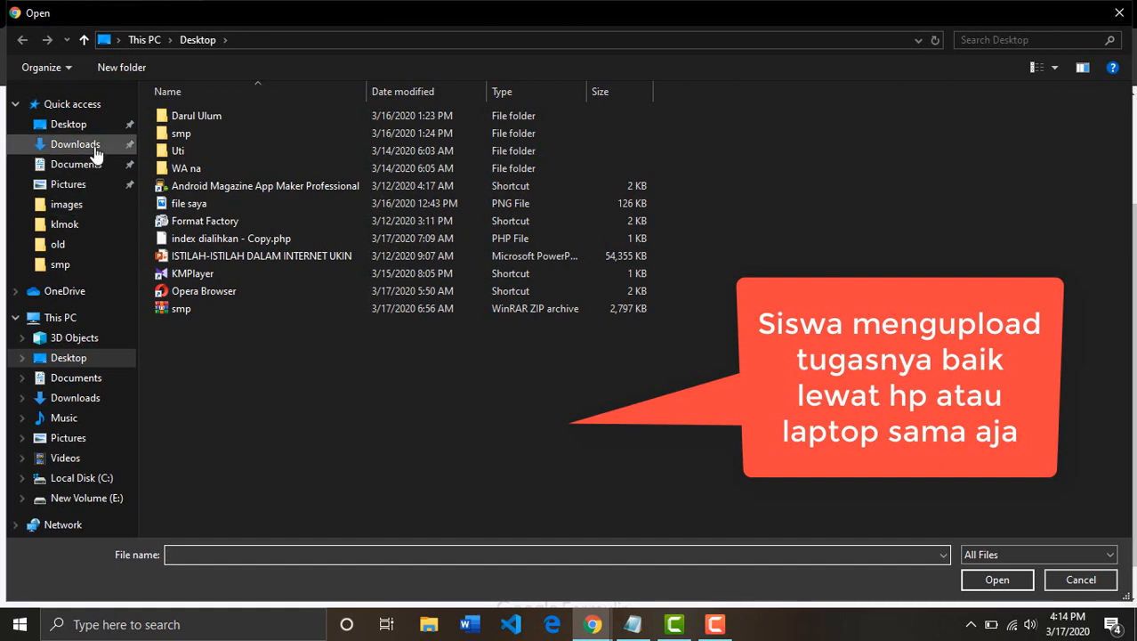
click(195, 204)
double_click(206, 204)
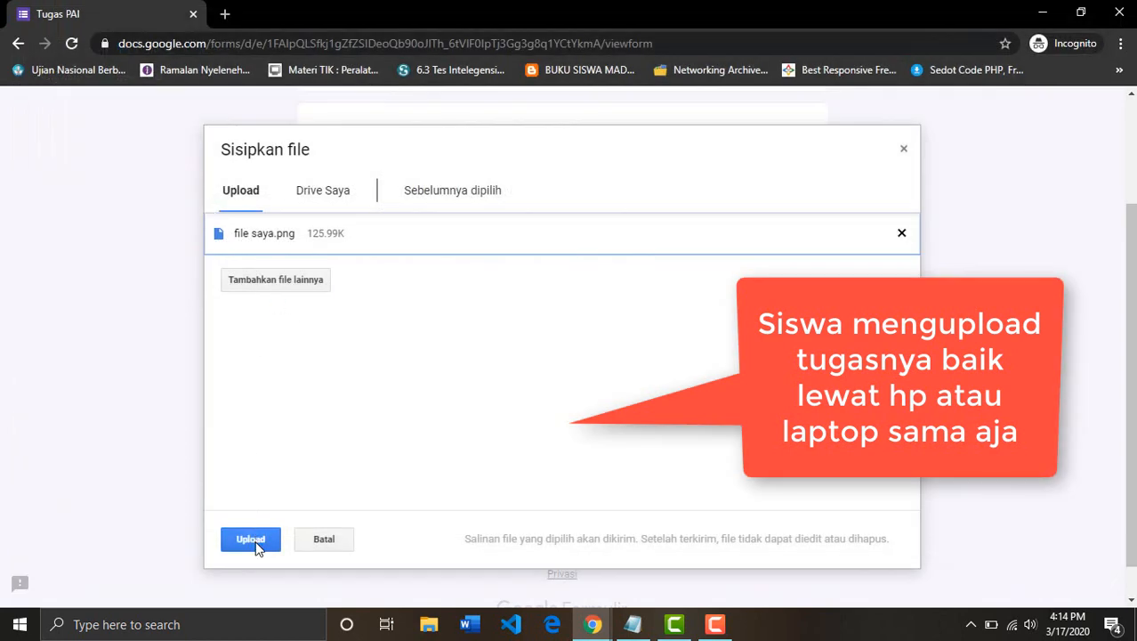
click(253, 540)
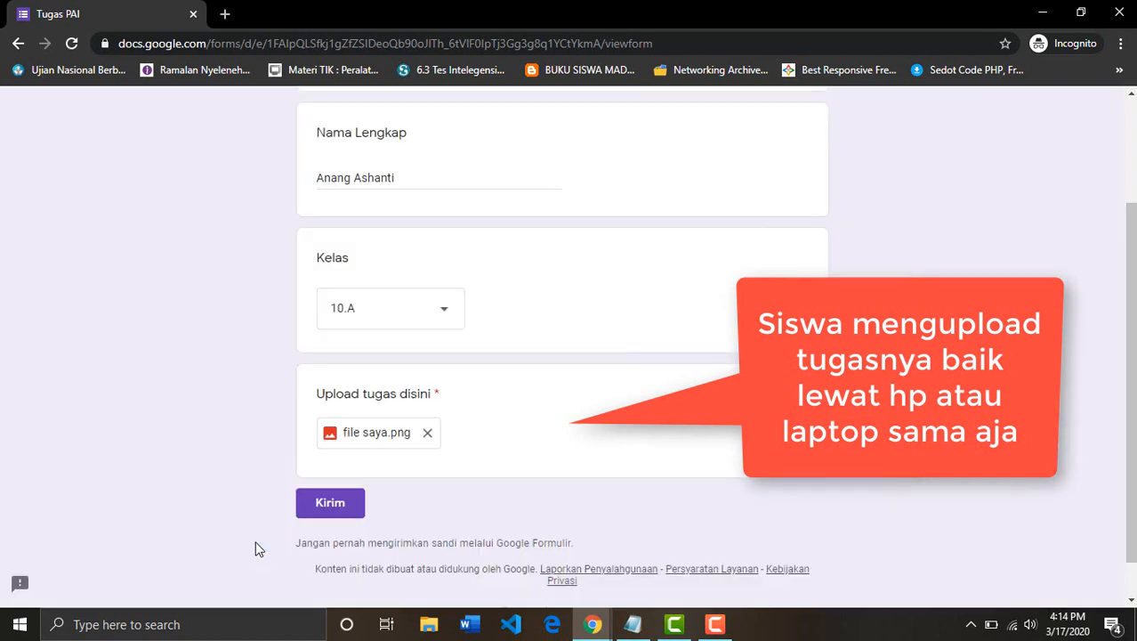
click(327, 501)
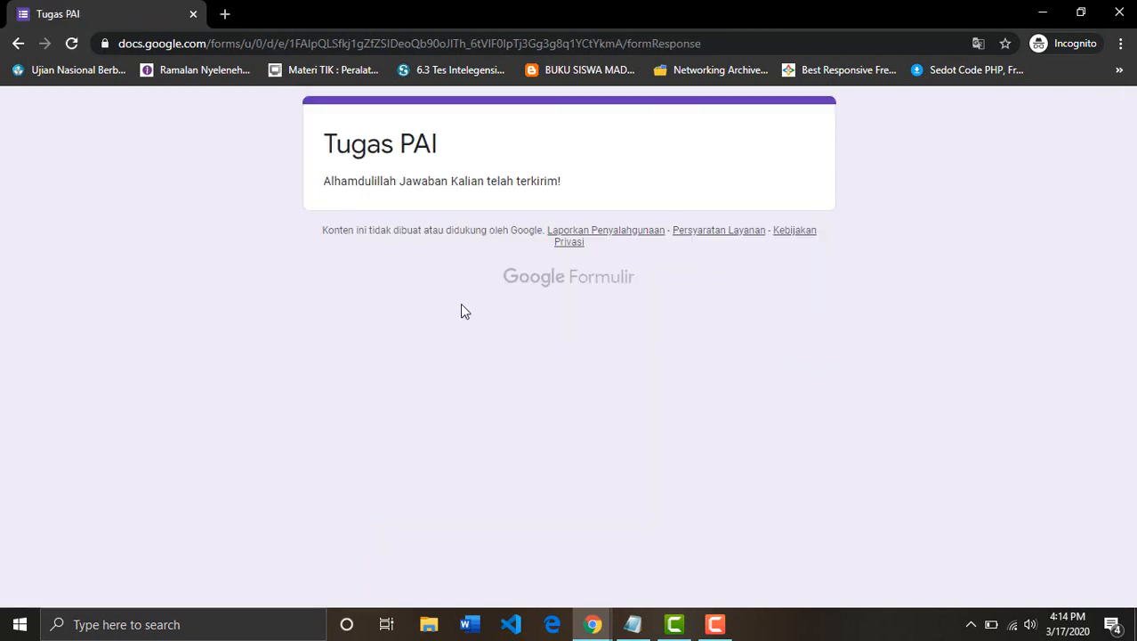
Close the incognito window and view the response summary of the "Tugas PAI" form
click(513, 199)
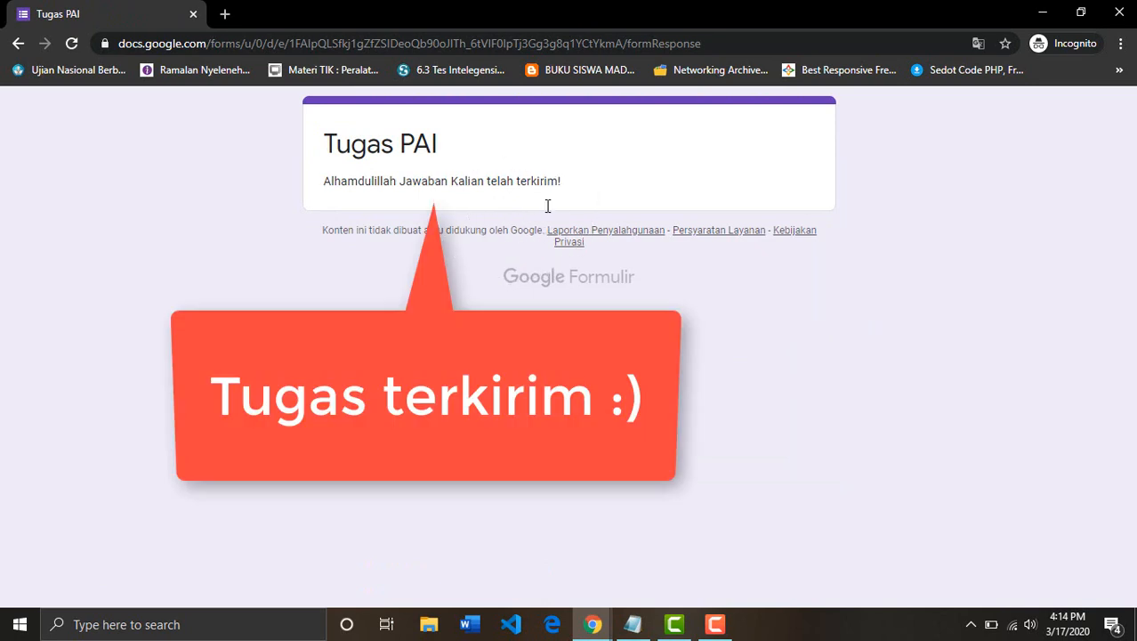
click(1118, 12)
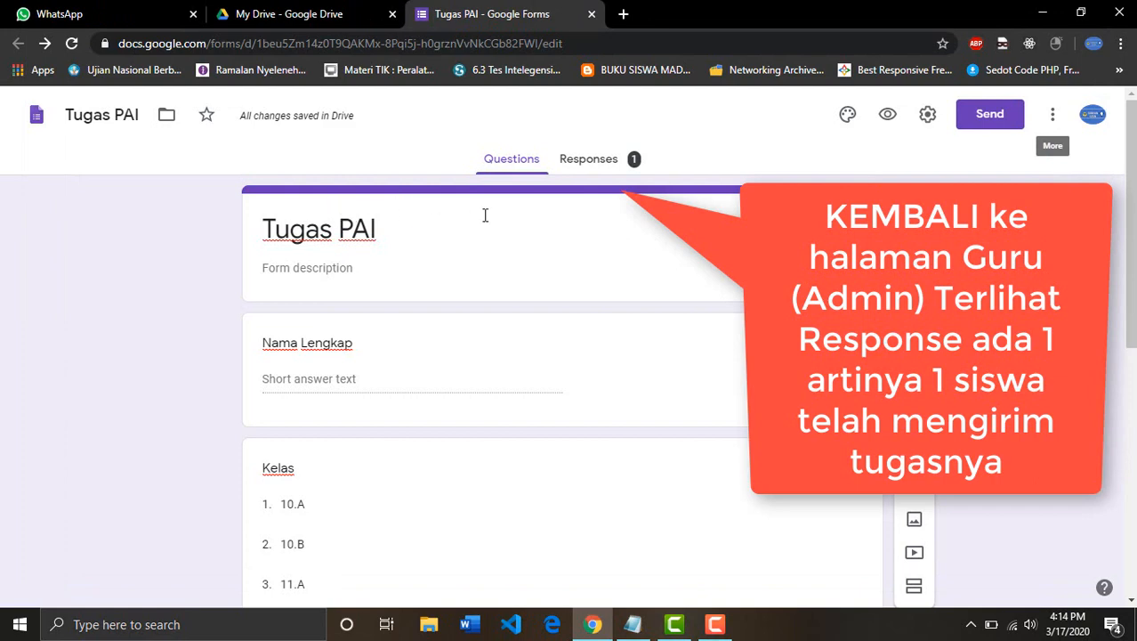
click(600, 169)
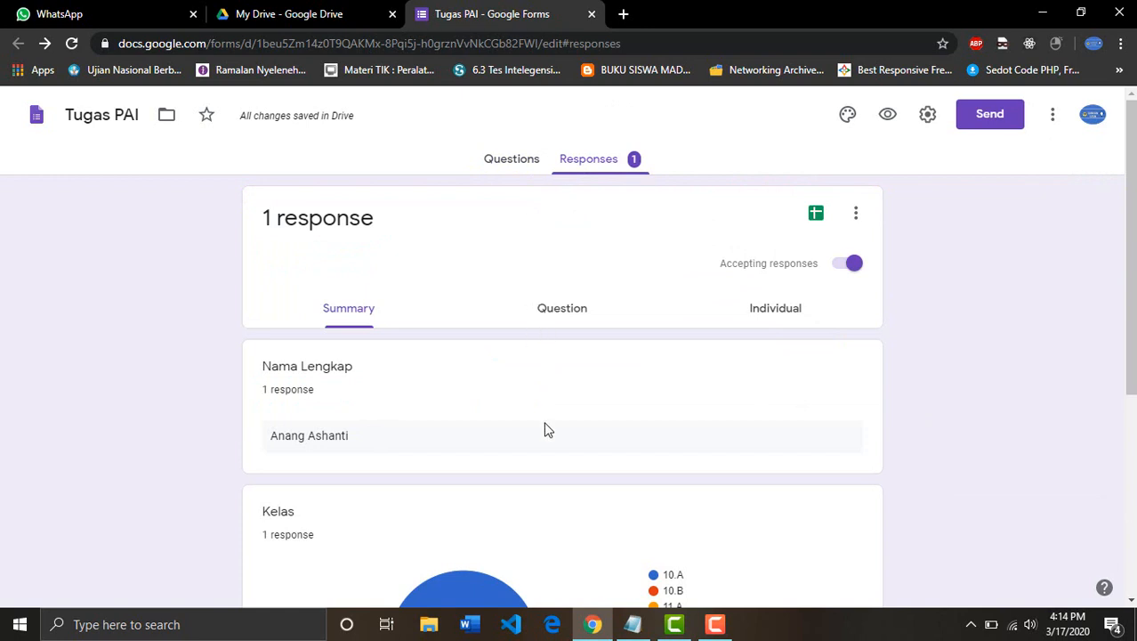
Create a new spreadsheet "Tugas PAI (Responses)" for the form's responses and check the submitted name and class
click(817, 225)
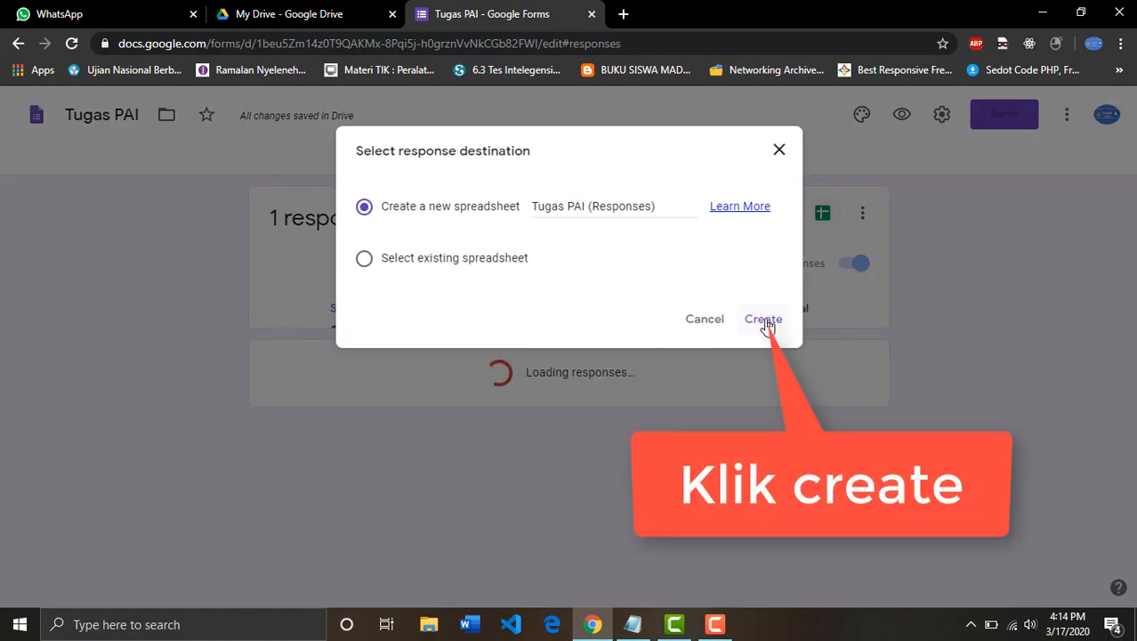
click(765, 322)
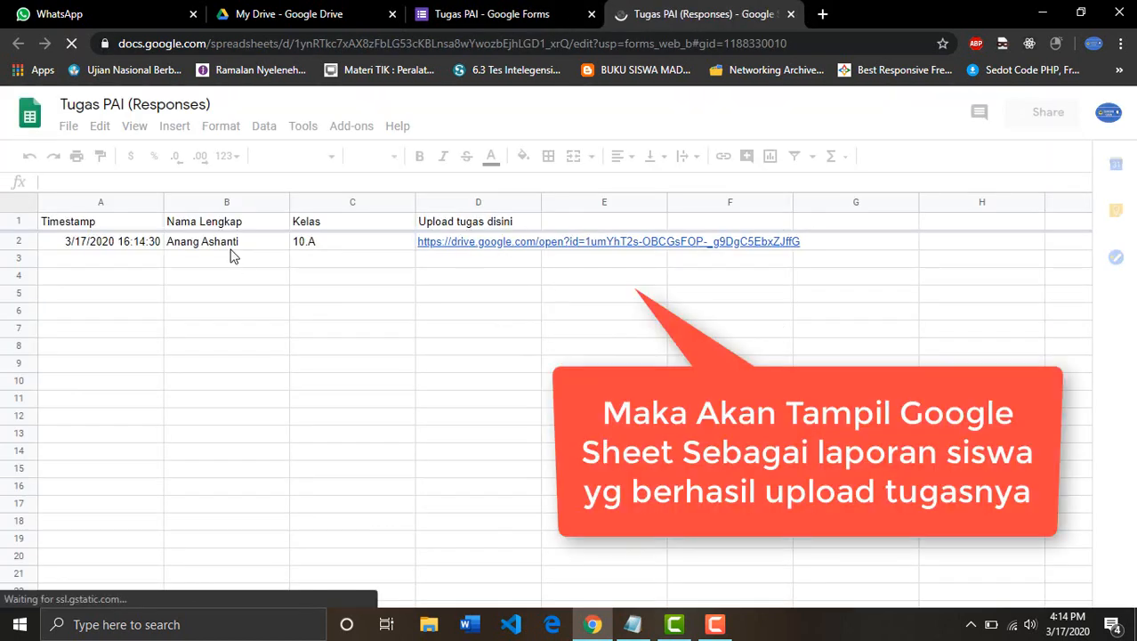
click(229, 245)
click(310, 249)
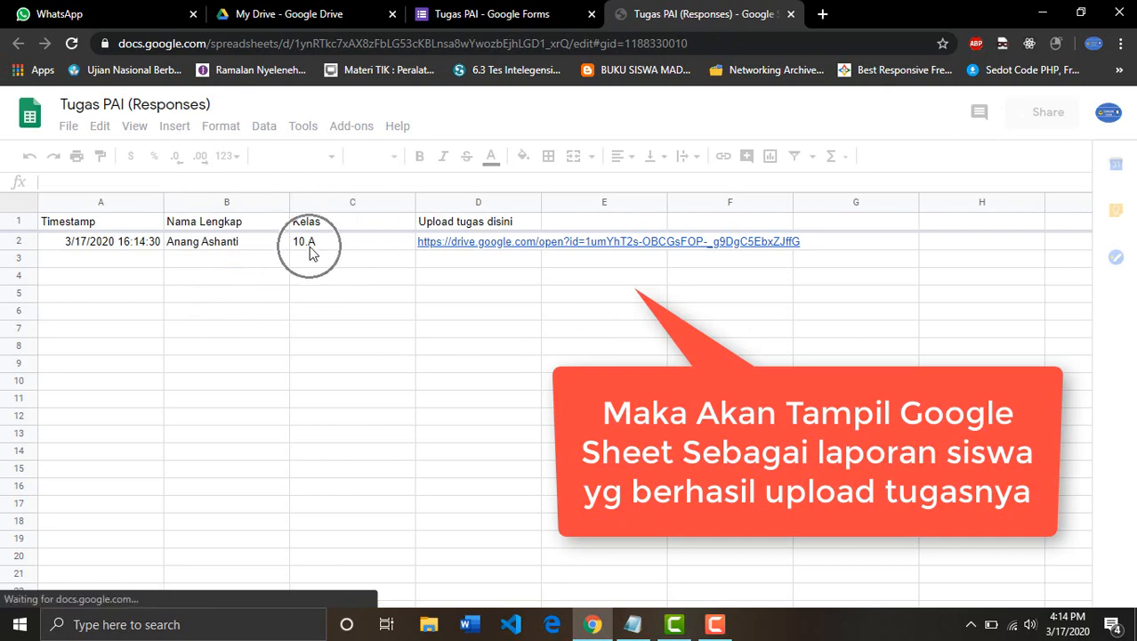